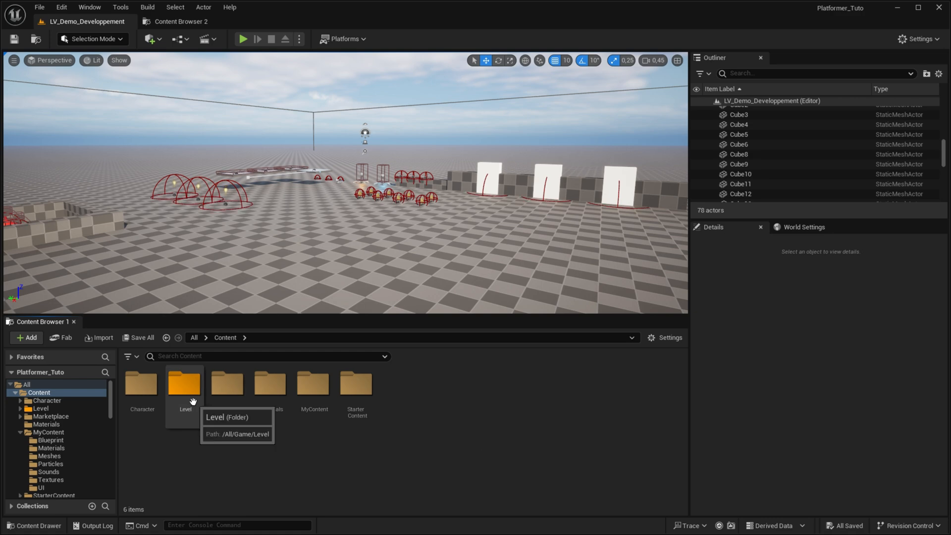
Step: Create a new level named LV_MainMenu in the Level folder and open it
double_click(185, 382)
right_click(426, 435)
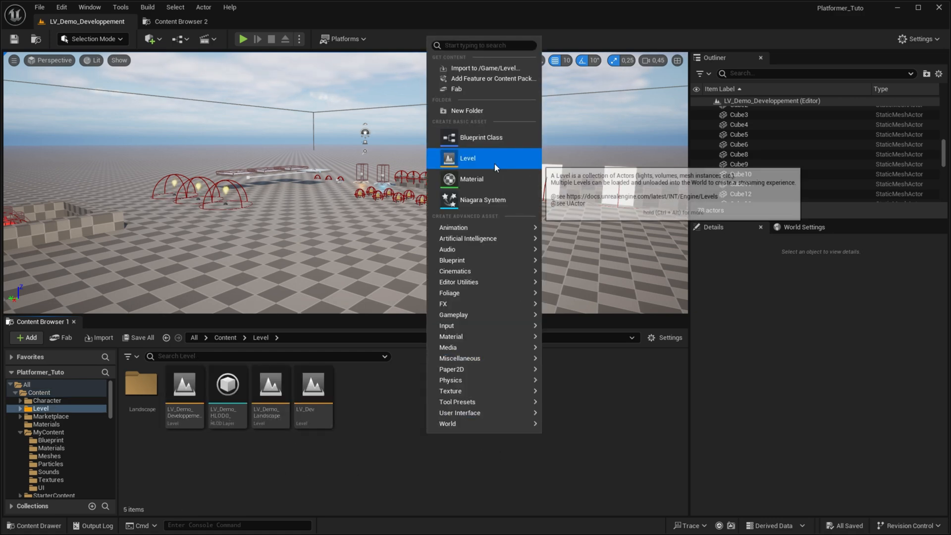
left_click(486, 163)
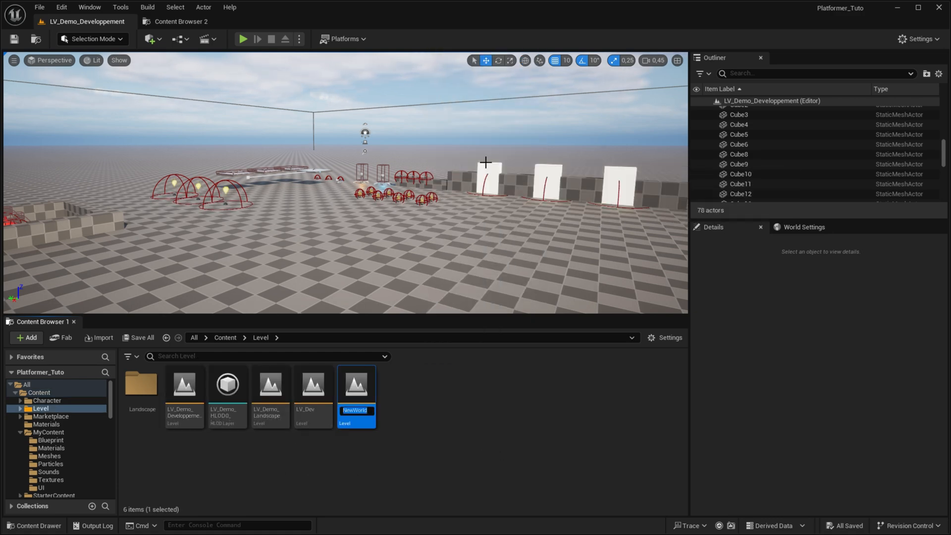
type("LV_Mai")
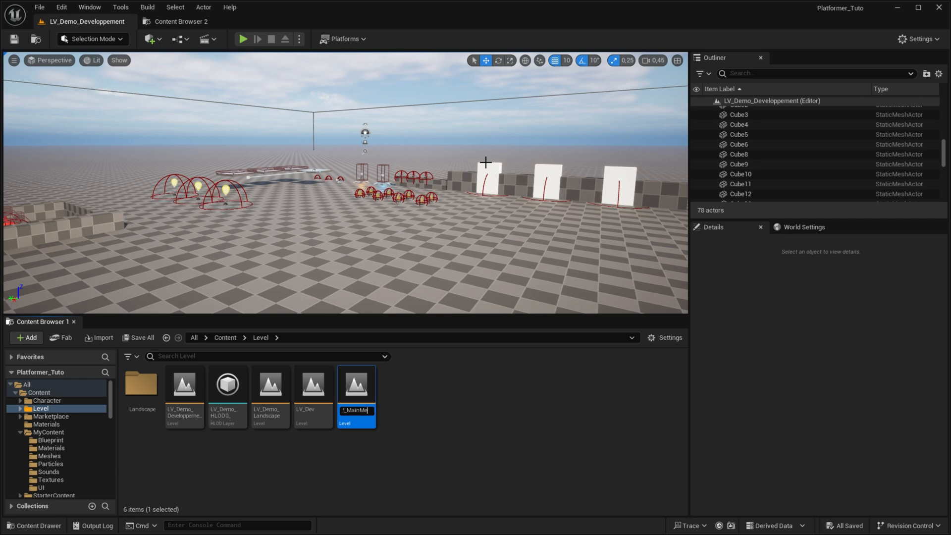
type("nMenu")
key("Return")
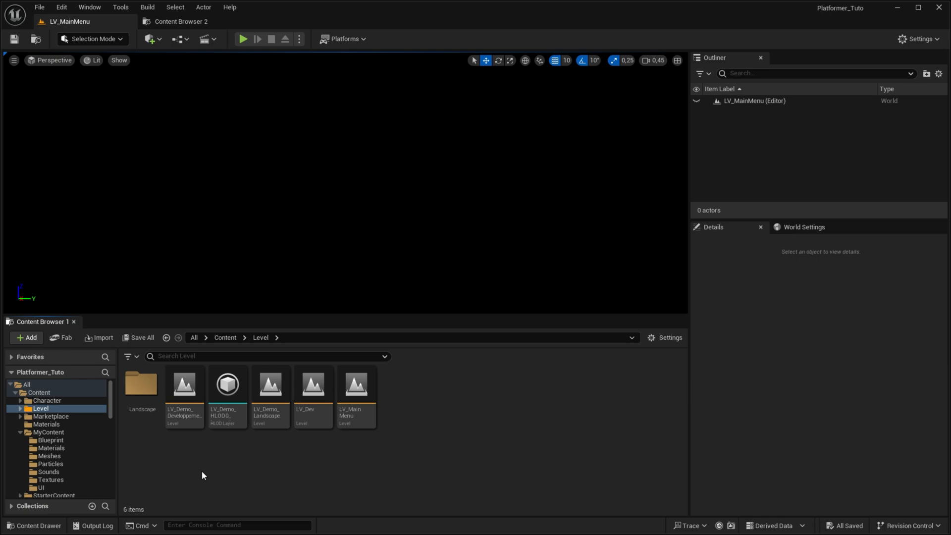
Step: Open the LV_Dev level to look over its scene and return to the LV_MainMenu level
double_click(304, 395)
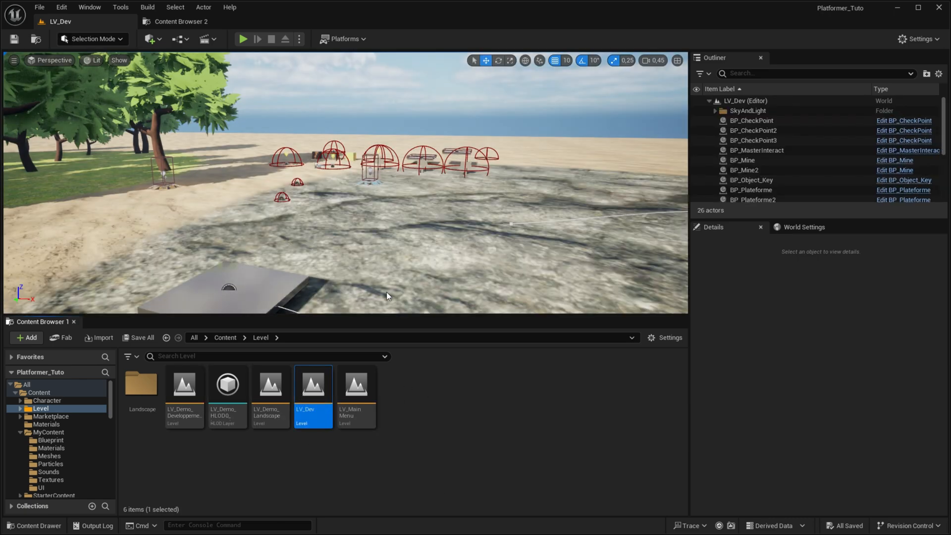
right_click_drag(386, 292, 227, 291)
right_click_drag(488, 179, 488, 174)
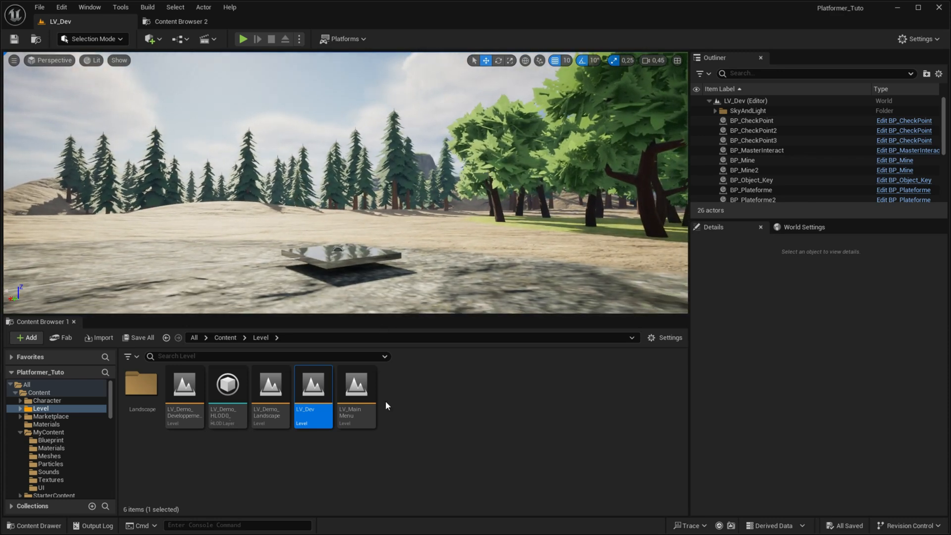
double_click(357, 391)
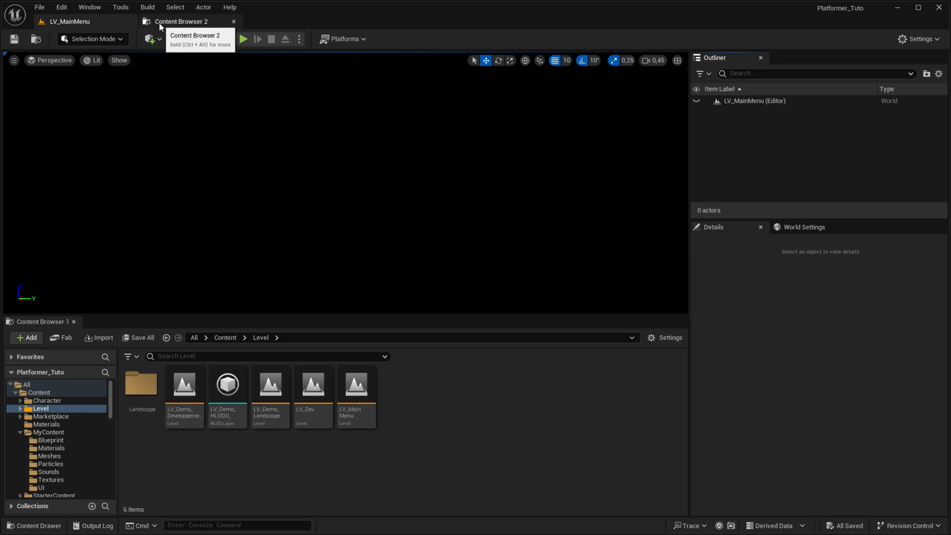
Step: Create a folder named Menu inside the MyContent/Blueprint folder
left_click(180, 21)
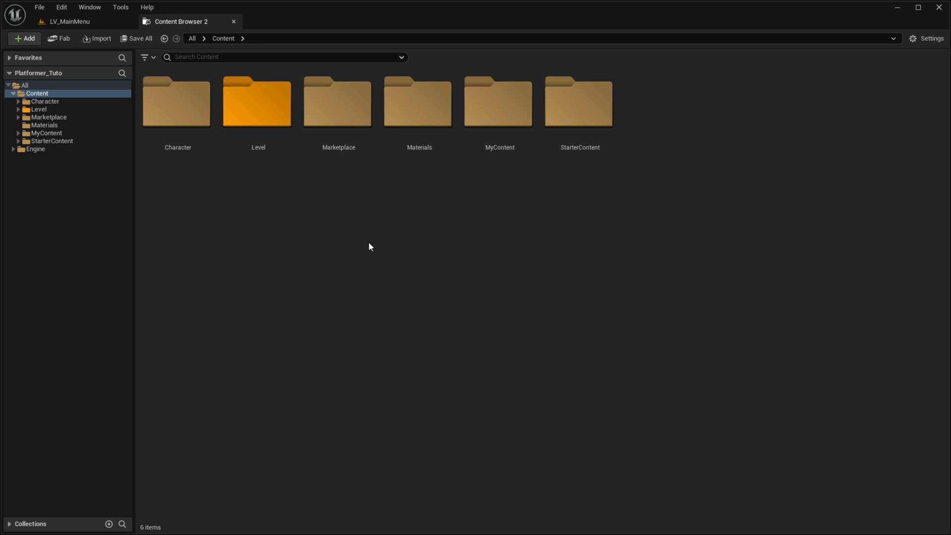
left_click(498, 158)
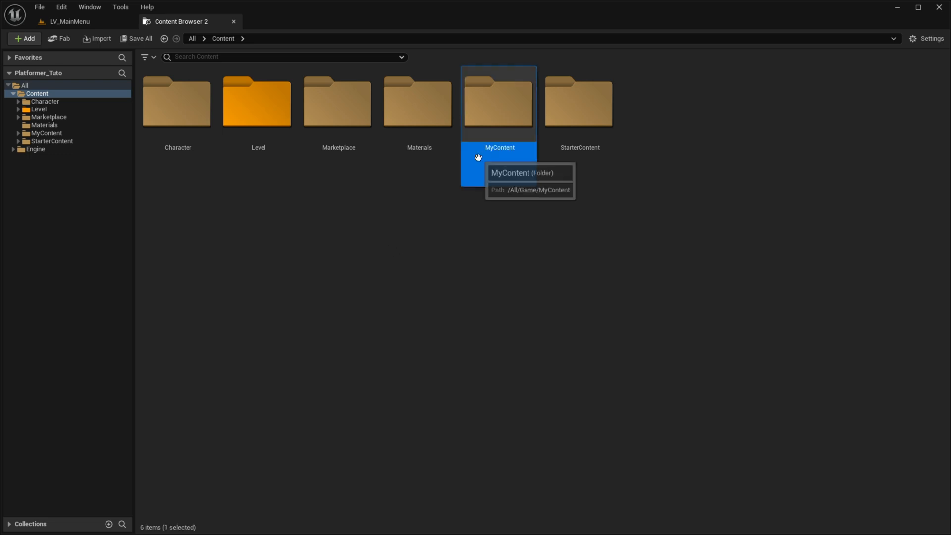
double_click(497, 159)
double_click(212, 163)
right_click(435, 268)
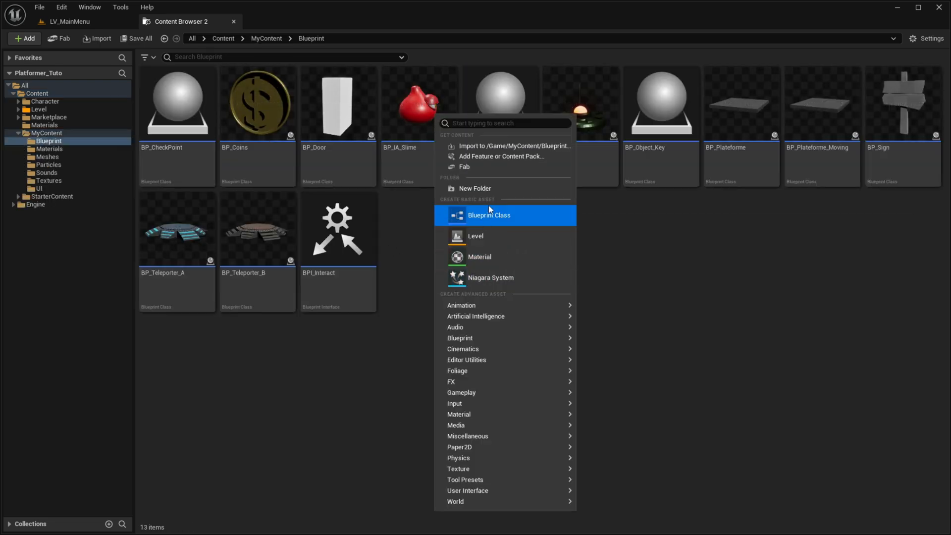
left_click(492, 191)
type("Menu")
key("Return")
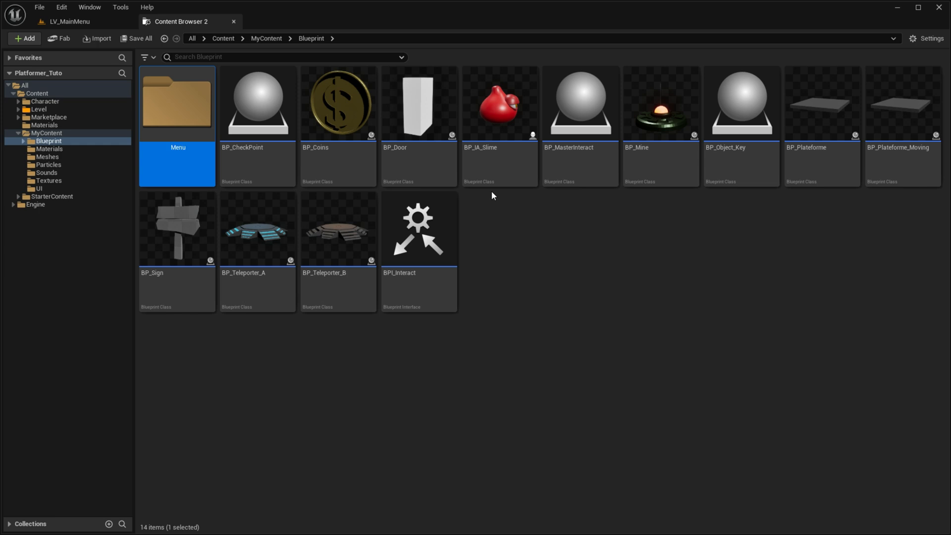
Step: Create a Game Mode Base blueprint named BP_GameMode_Menu in the Blueprint/Menu folder
key("Return")
right_click(275, 164)
left_click(320, 214)
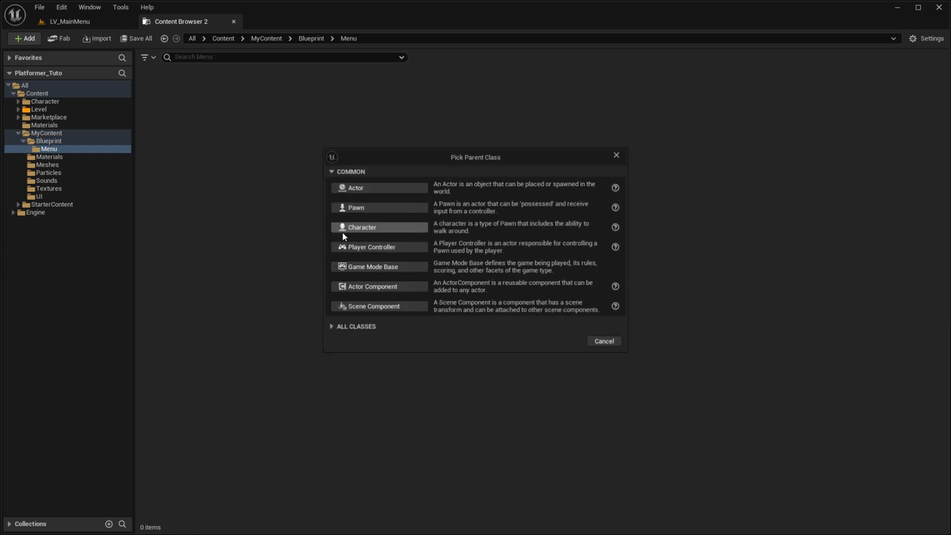
left_click(376, 267)
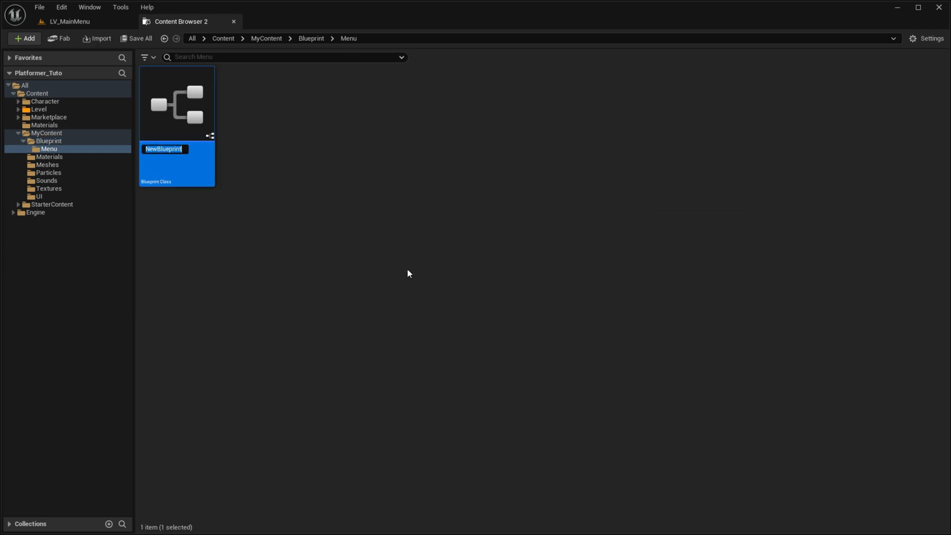
type("BP_GameMode_Menu")
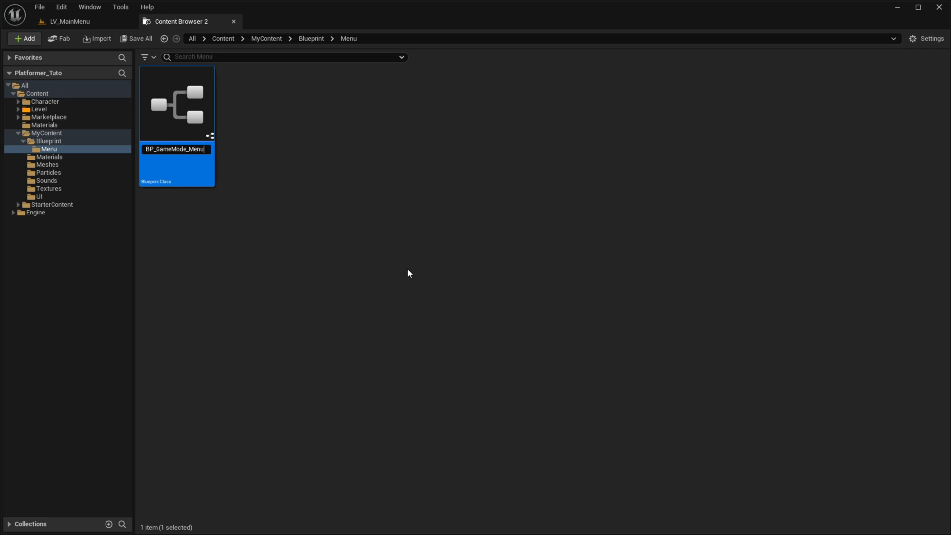
key("Return")
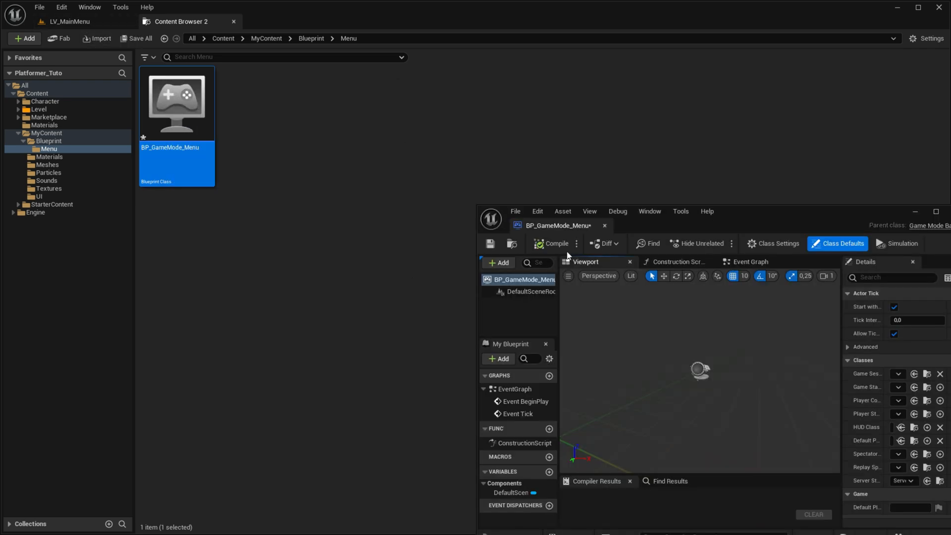
Step: Close the BP_GameMode_Menu editor and save the new blueprint
left_click(605, 226)
left_click(135, 38)
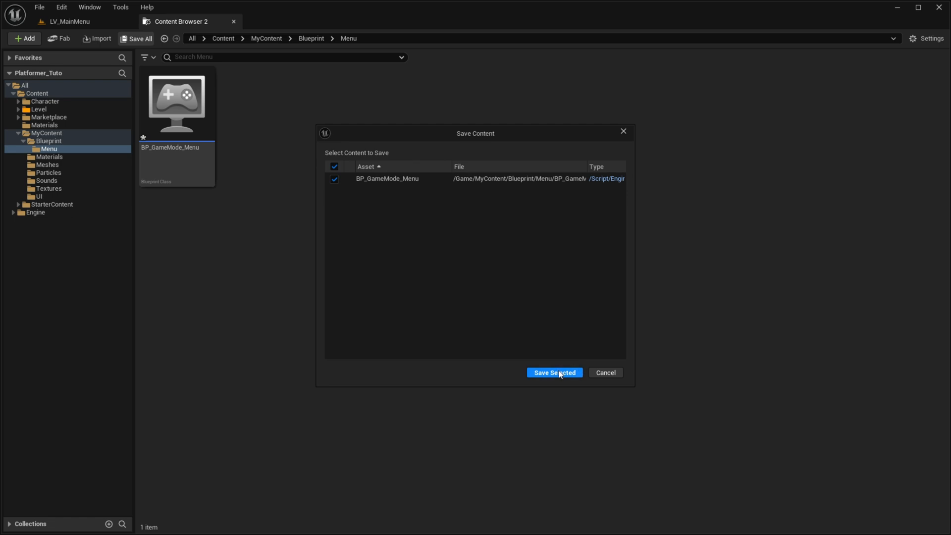
left_click(555, 373)
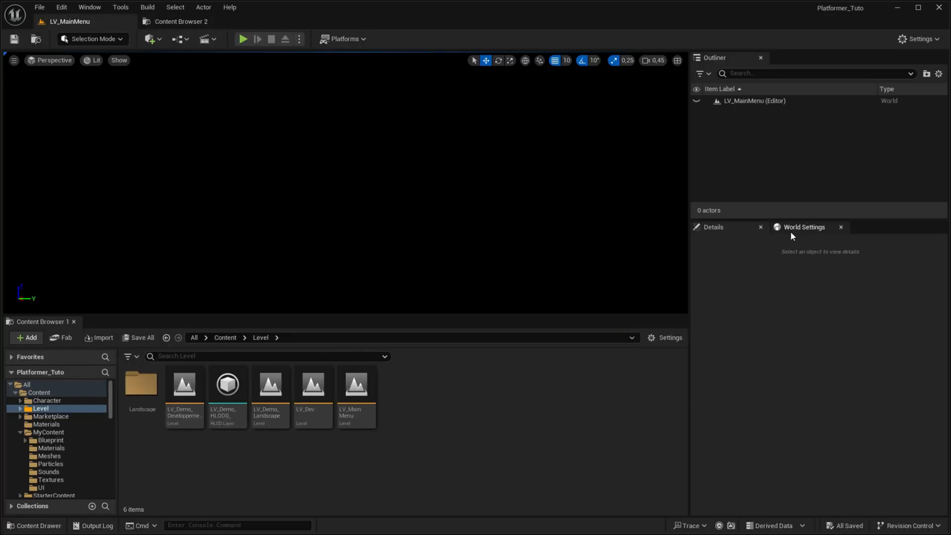
Step: Set the GameMode Override of the LV_MainMenu level to BP_GameMode_Menu in the World Settings
left_click(90, 7)
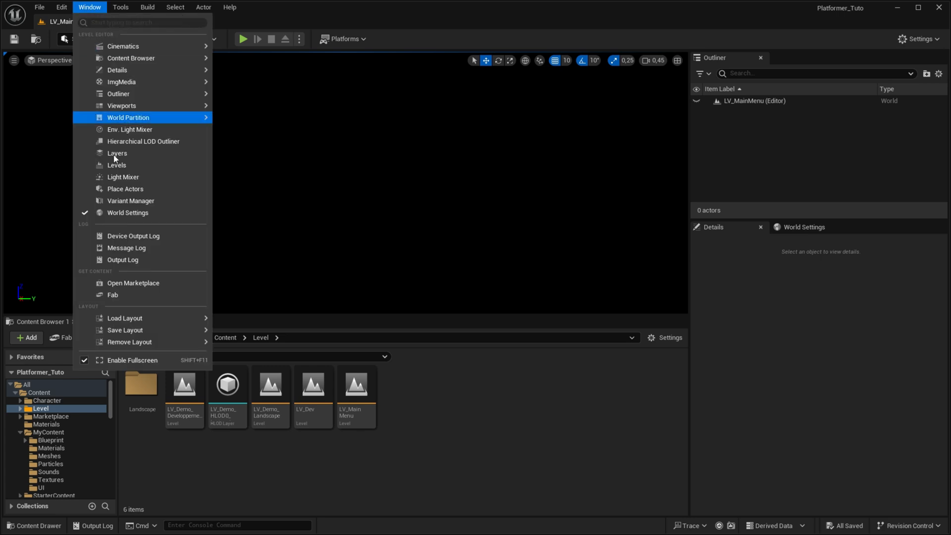
left_click(800, 227)
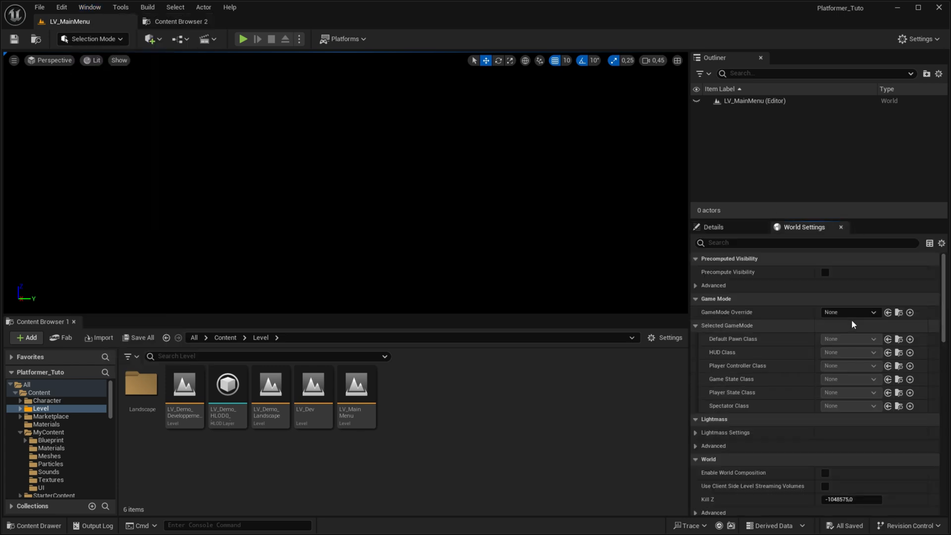
left_click(851, 315)
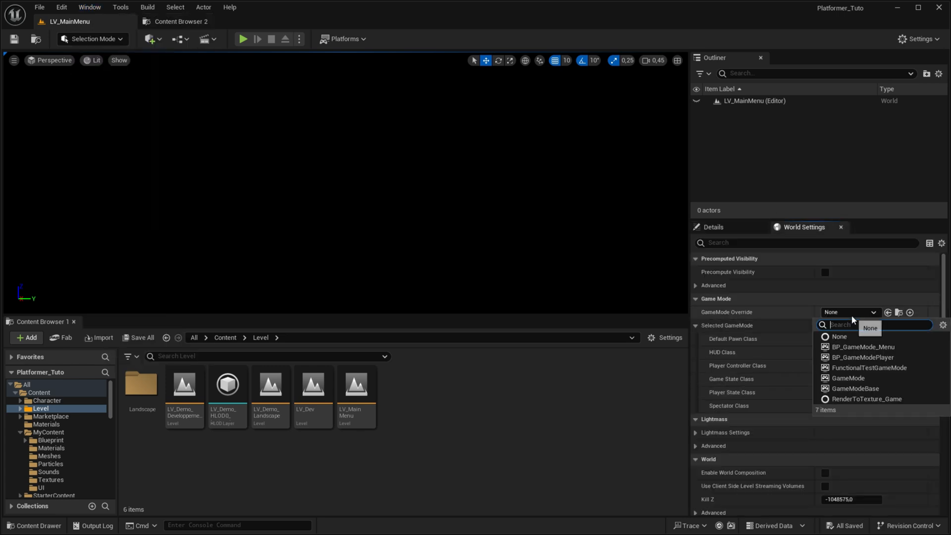
left_click(861, 347)
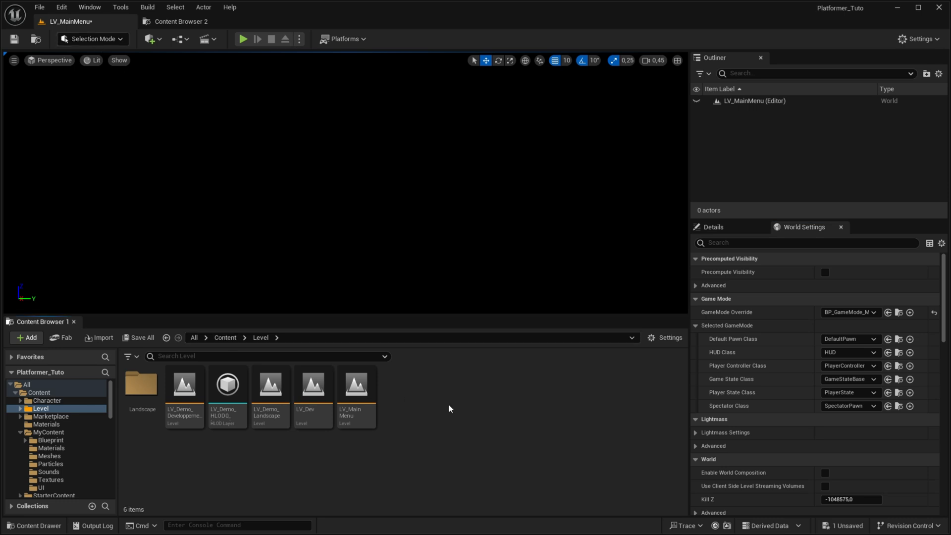
Step: Create a folder named Menu inside the MyContent/UI folder
left_click(226, 337)
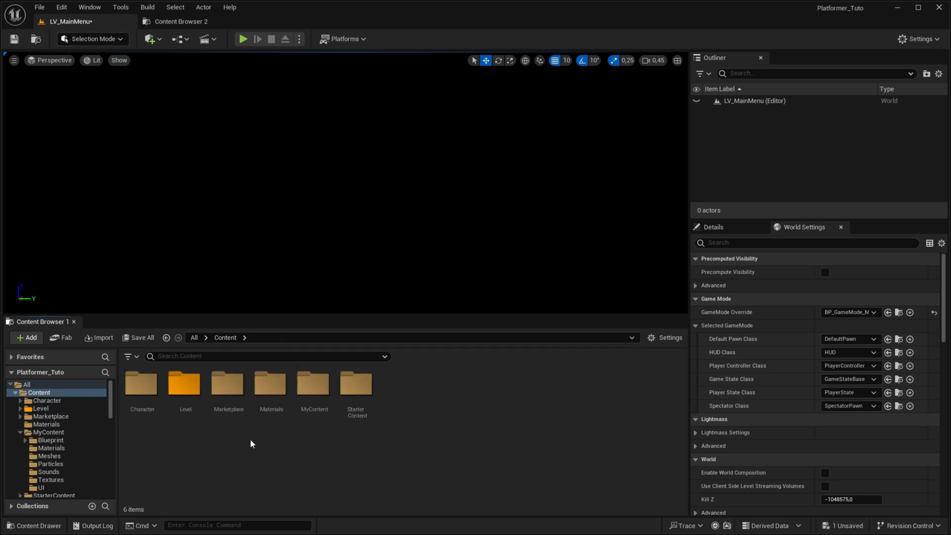
double_click(314, 385)
double_click(399, 384)
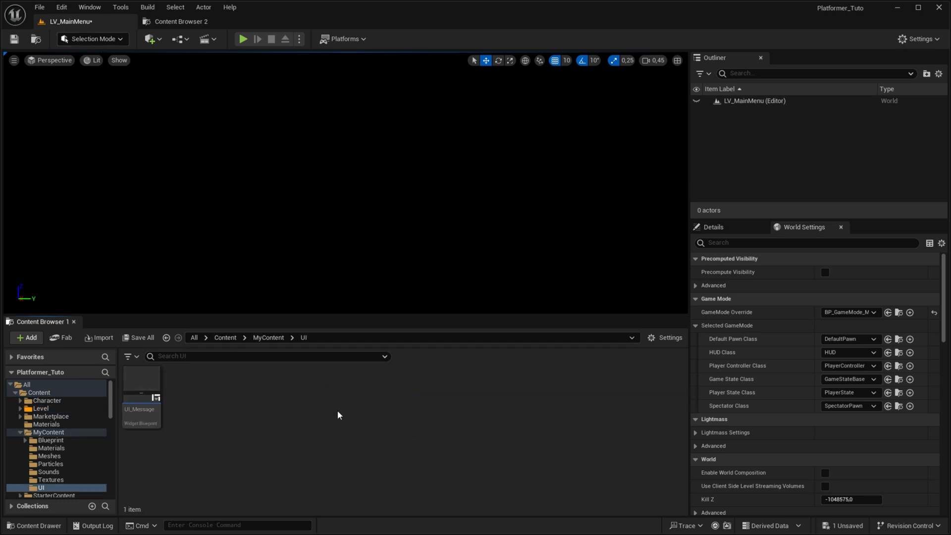
right_click(304, 412)
left_click(334, 86)
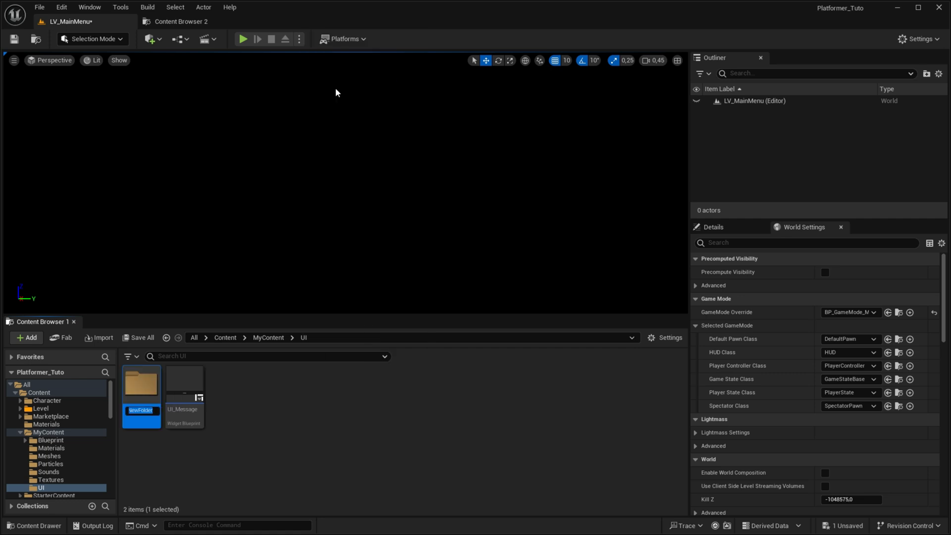
type("Menu")
key("Return")
Step: Create a User Widget blueprint named UI_MainMenu in the UI/Menu folder and open it for editing
key("Return")
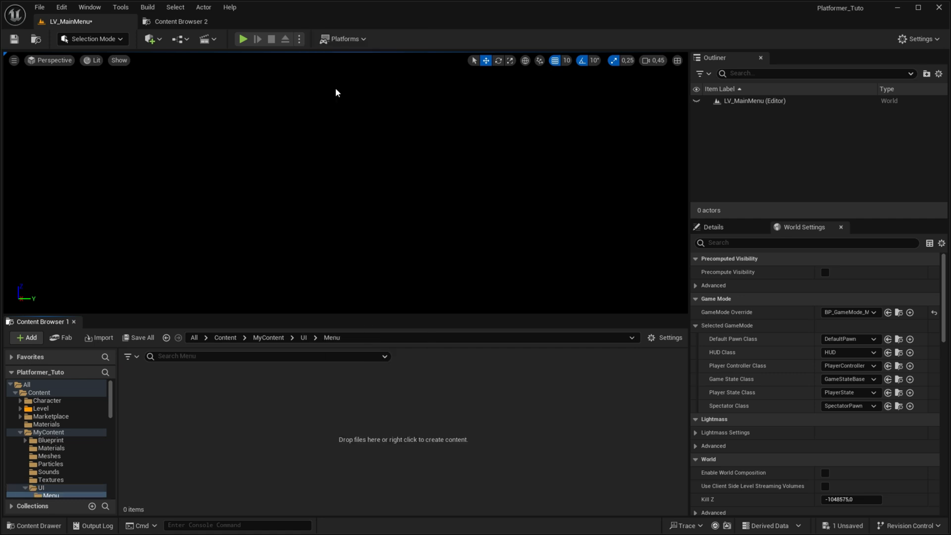
right_click(294, 378)
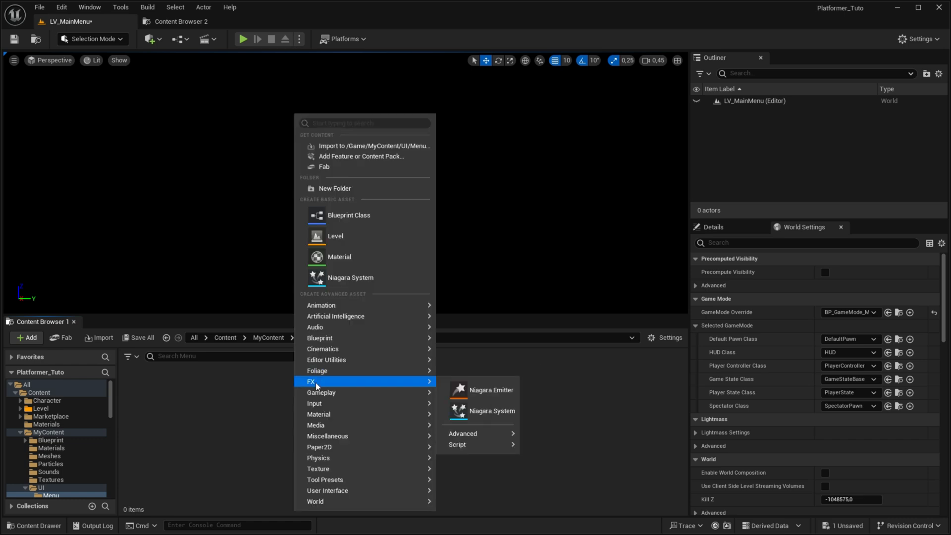
mouse_move(351, 491)
left_click(461, 498)
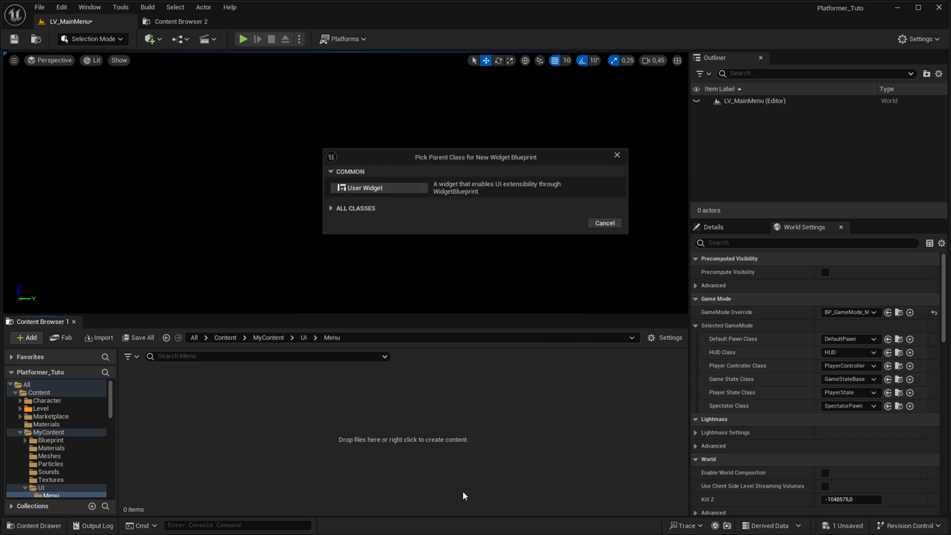
left_click(403, 189)
type("UI_")
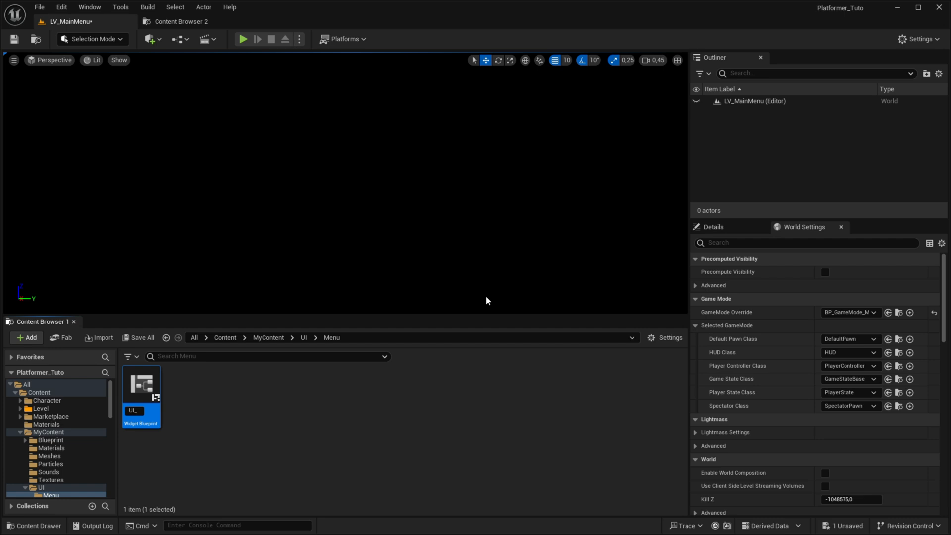
key("Return")
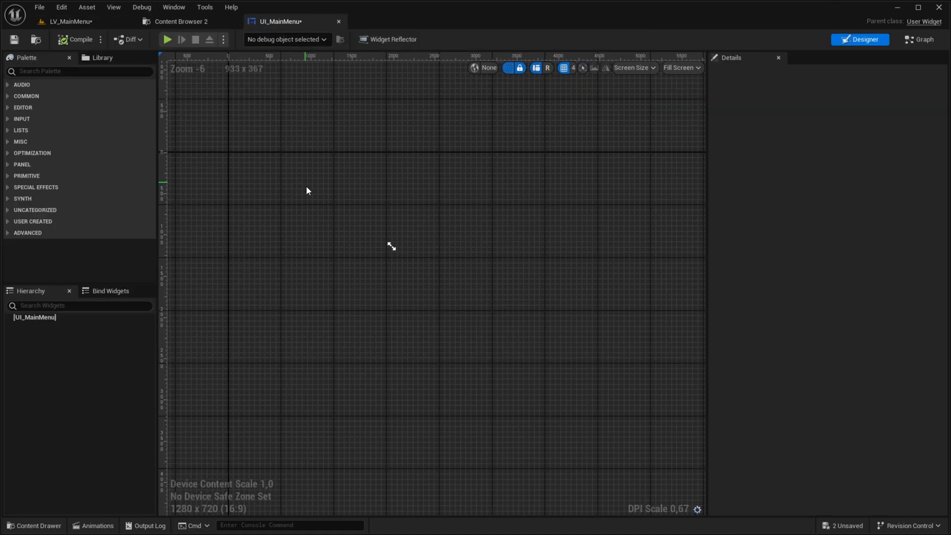
Step: Add a Canvas Panel as the root of the UI_MainMenu widget and clear the palette search
right_click_drag(307, 191, 462, 269)
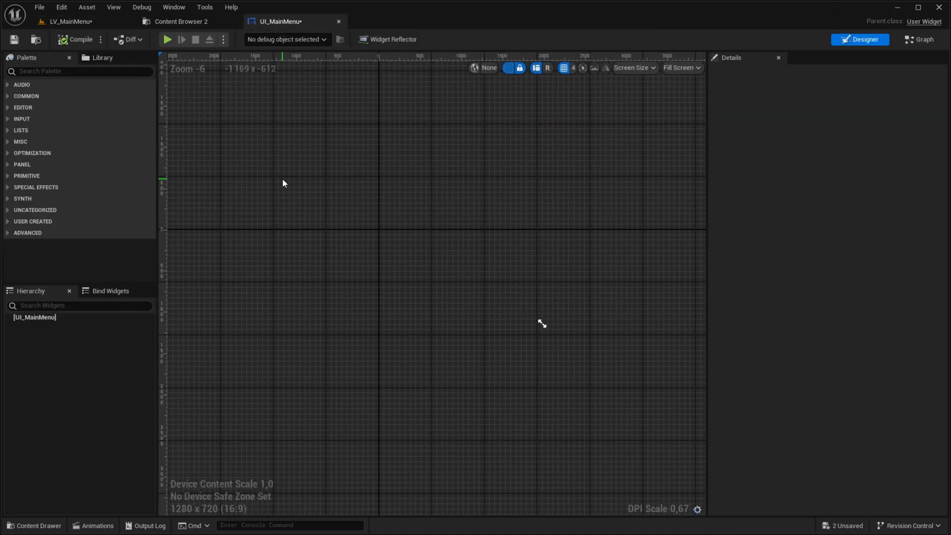
left_click(128, 70)
type("can")
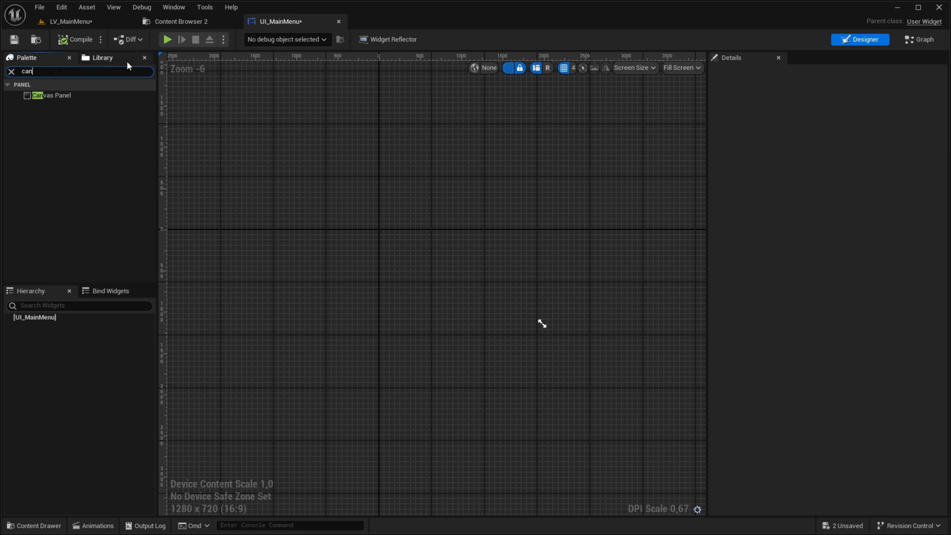
left_click_drag(52, 95, 391, 206)
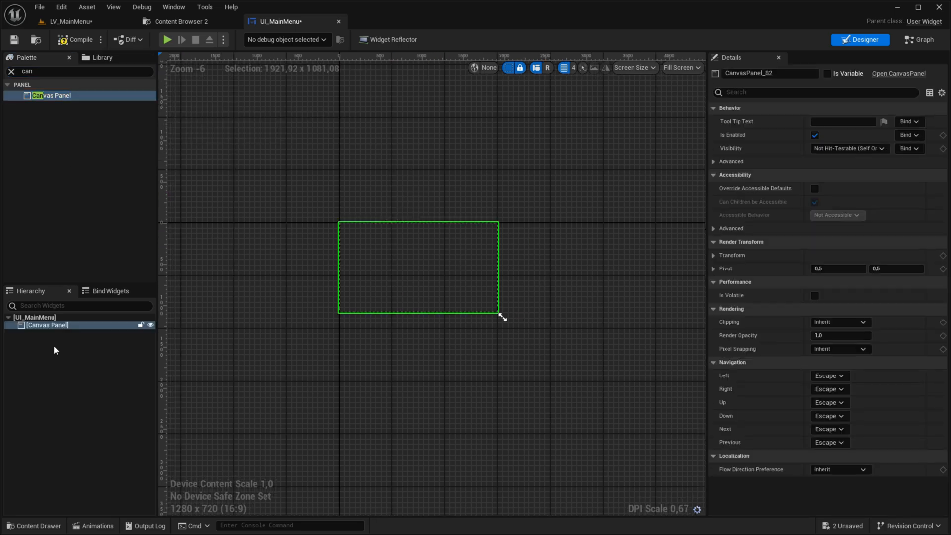
left_click(71, 21)
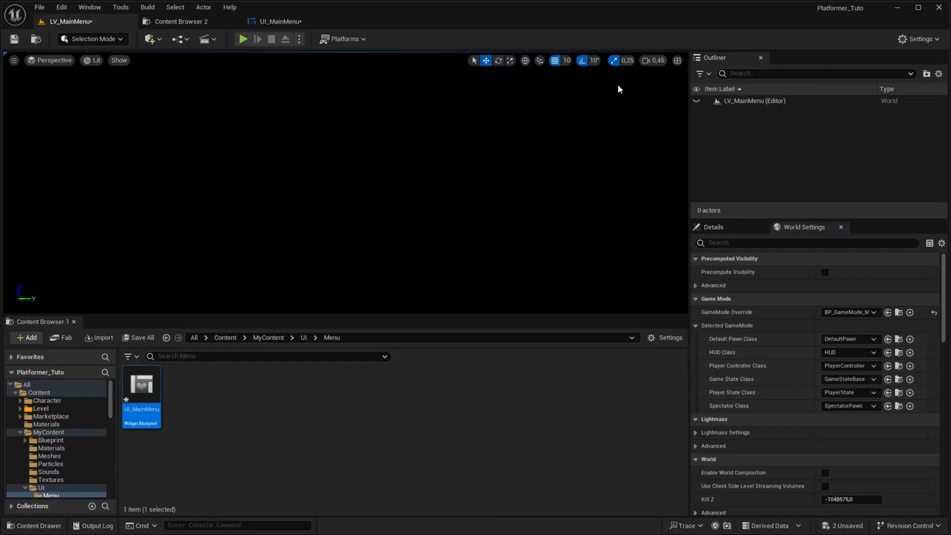
left_click(280, 22)
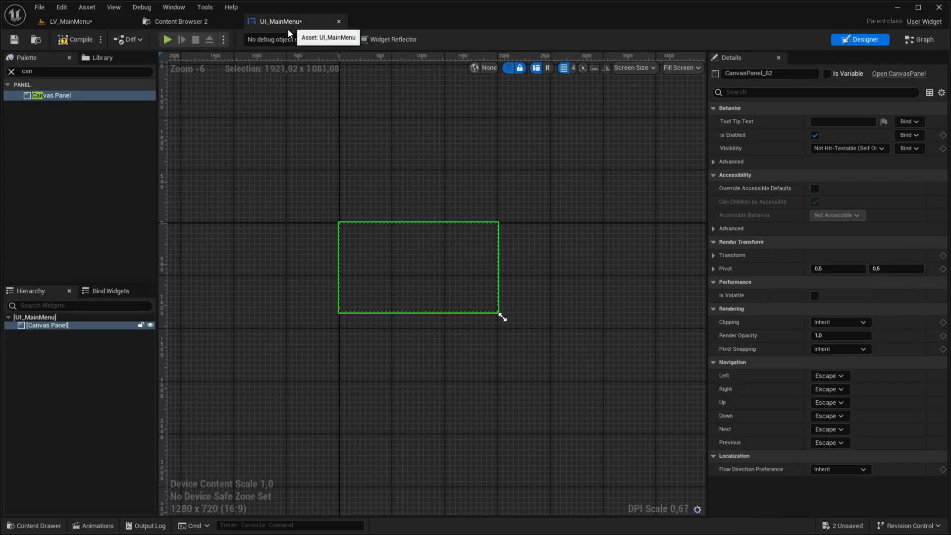
left_click(11, 70)
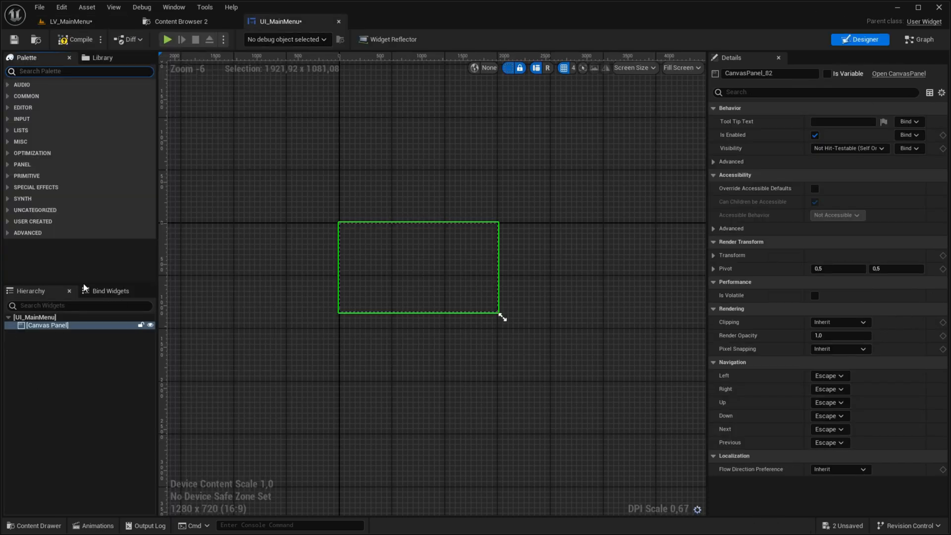
Step: Add two Image widgets to the Canvas Panel, one at the origin and one about 929 × 526 in its lower-right area
left_click(69, 334)
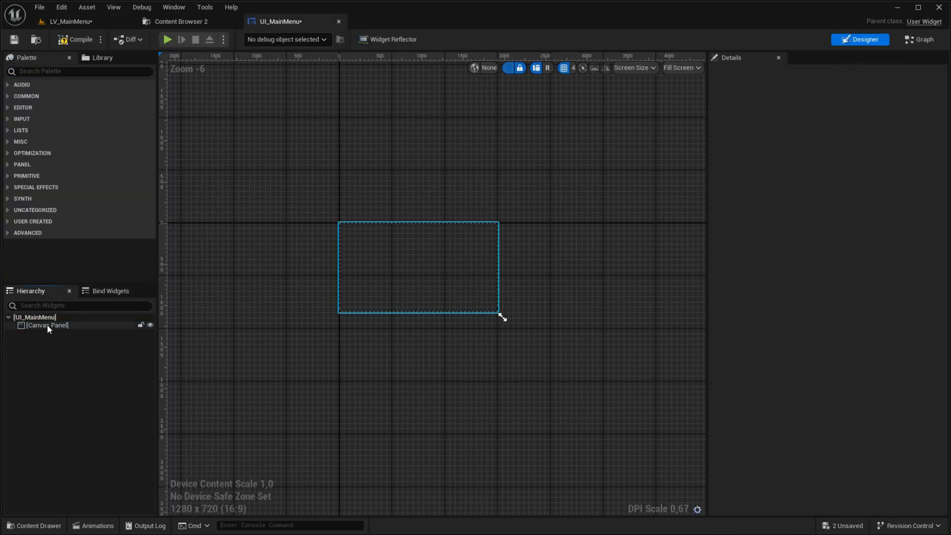
left_click(47, 325)
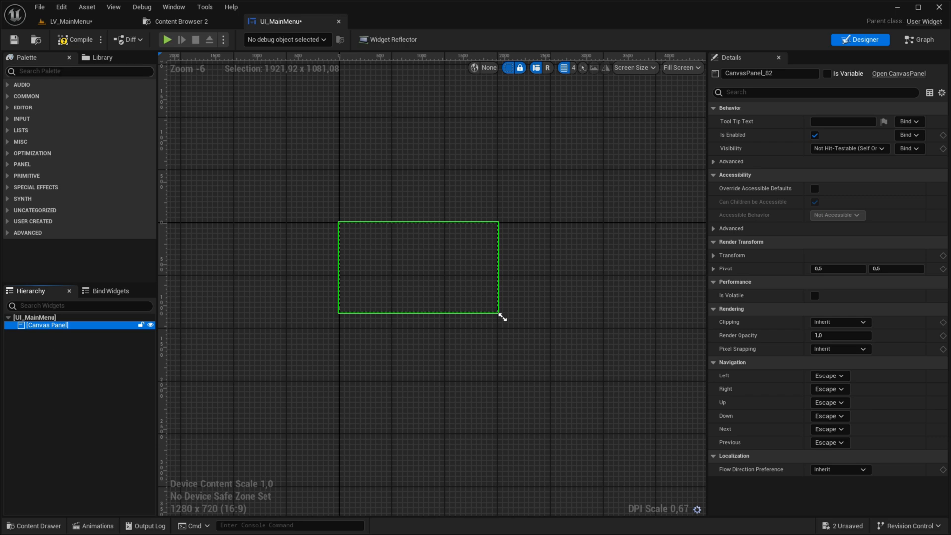
left_click(79, 71)
type("im")
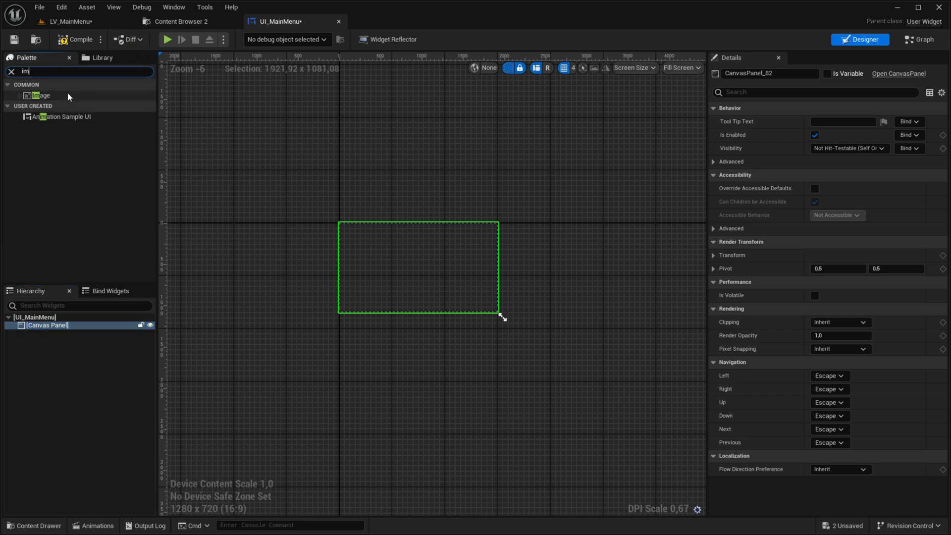
left_click_drag(42, 95, 55, 326)
left_click_drag(53, 98, 486, 308)
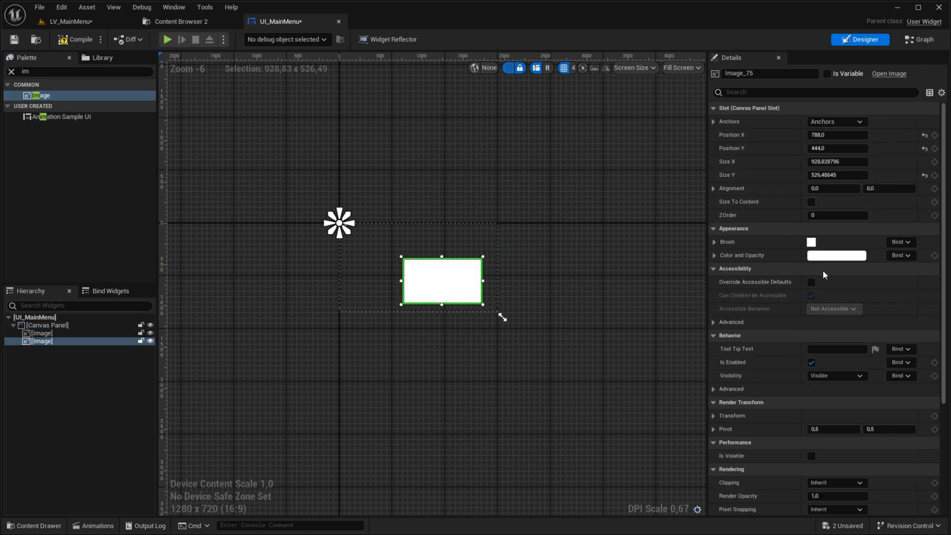
Step: Tint the large image red and the small image at the canvas origin light blue
left_click(823, 256)
left_click_drag(725, 337, 725, 281)
left_click(743, 490)
left_click(42, 333)
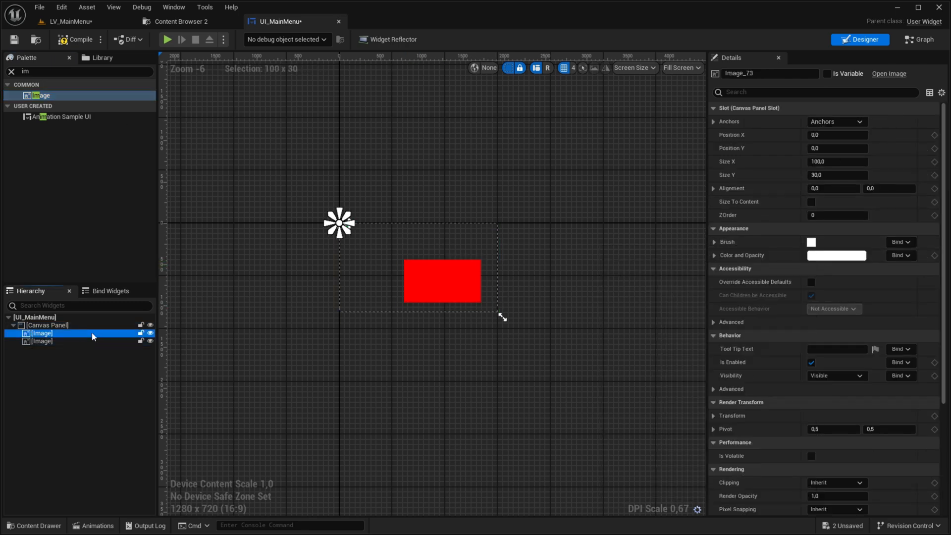
left_click(844, 255)
left_click_drag(650, 318, 630, 305)
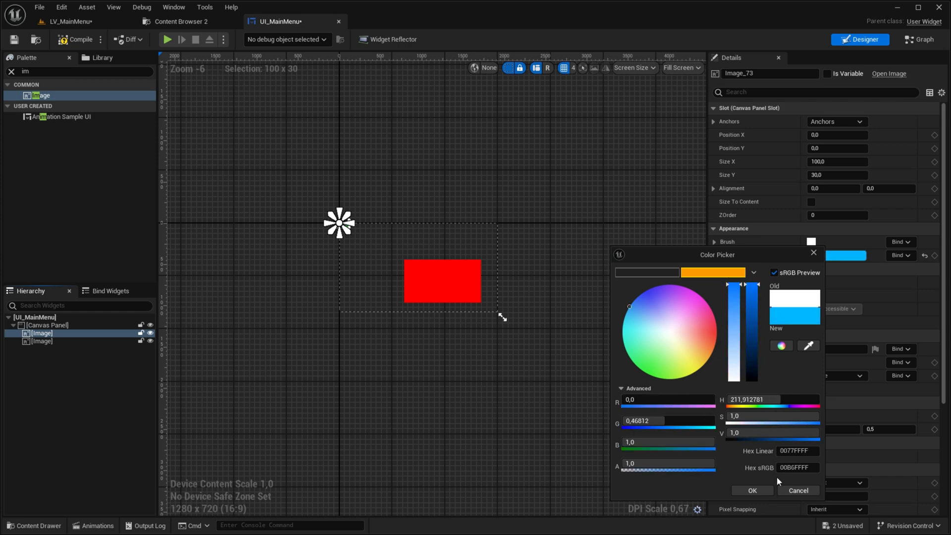
left_click(753, 490)
Step: Enlarge the blue image to about 457 × 296 and rename the red image Image1
scroll(346, 270, "up", 6)
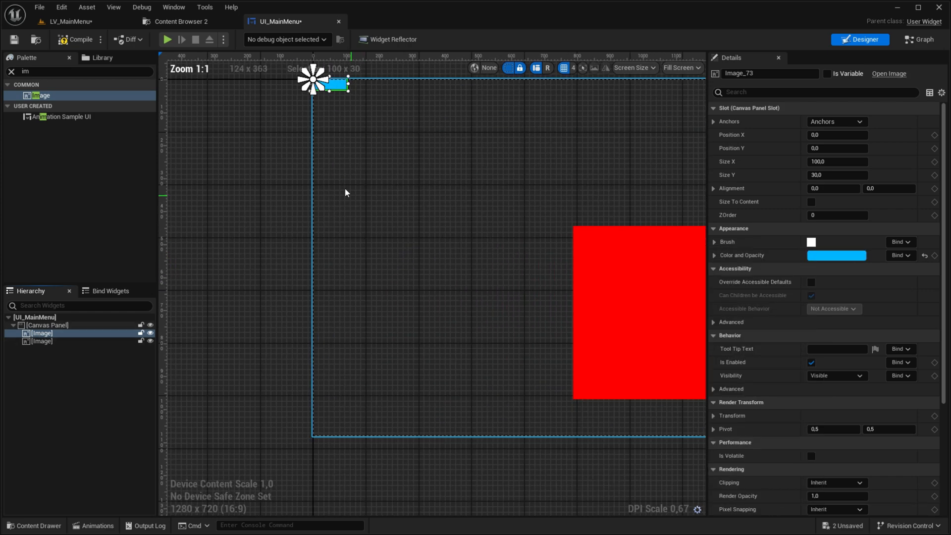
left_click_drag(350, 87, 466, 178)
left_click(67, 341)
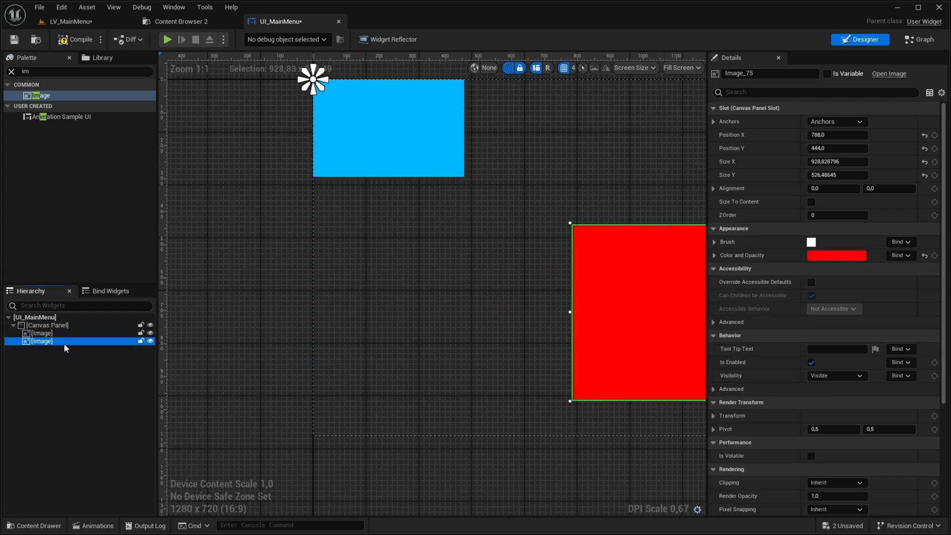
key("F2")
key("Right")
type("1")
key("Return")
Step: Move the blue image to about X 720, Y 404 overlapping the red one, and reorder Image1 behind it in the hierarchy
left_click(434, 74)
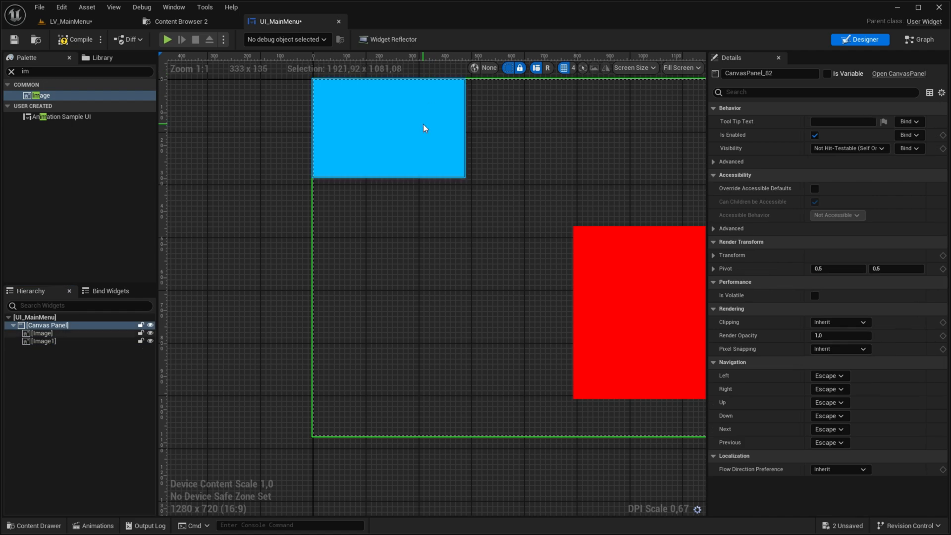
left_click(421, 127)
scroll(372, 166, "down", 2)
right_click_drag(369, 167, 344, 181)
left_click_drag(331, 165, 505, 260)
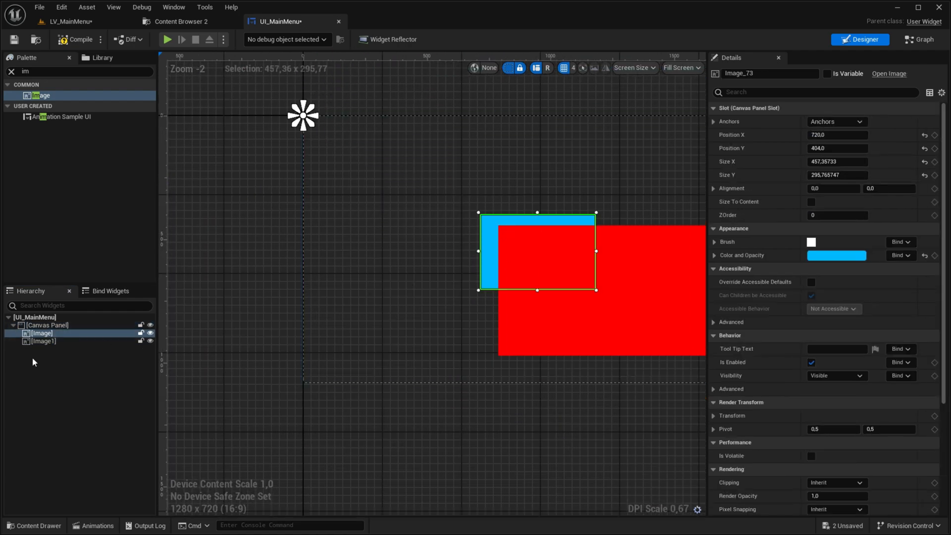
left_click(45, 341)
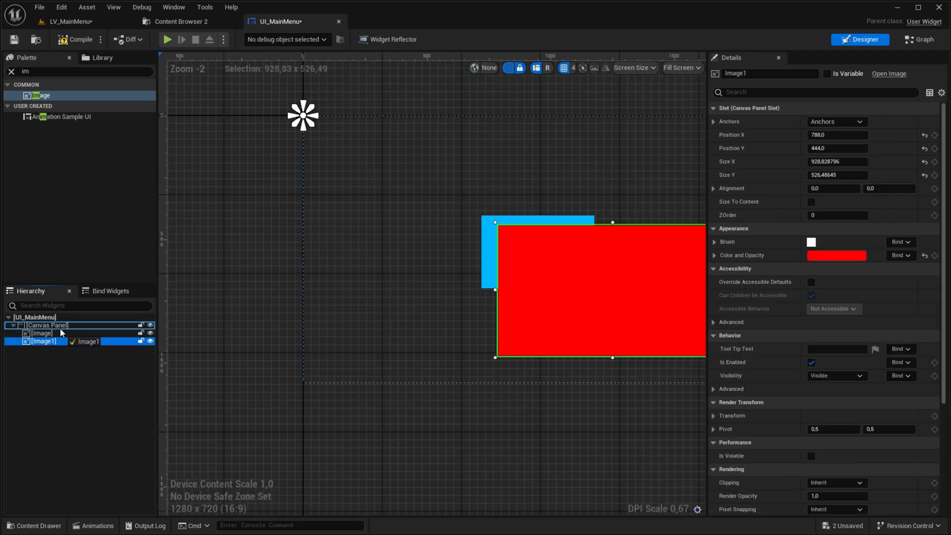
left_click_drag(44, 340, 45, 329)
Step: Delete the blue image and the red Image1 from the canvas
left_click(532, 251)
key("Delete")
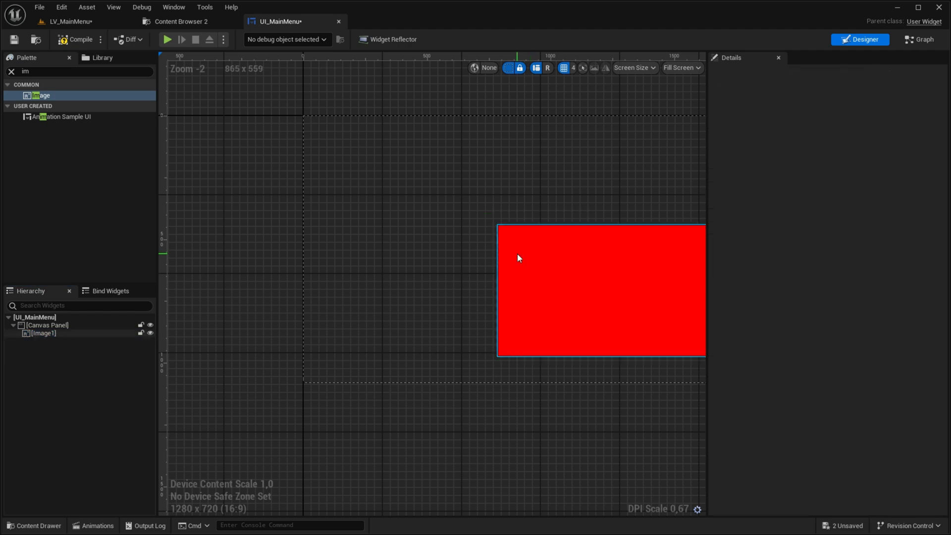
left_click(518, 257)
key("Delete")
Step: Add an Image widget to the Canvas Panel and set its anchors to stretch across the full canvas
left_click_drag(40, 95, 315, 138)
left_click(836, 125)
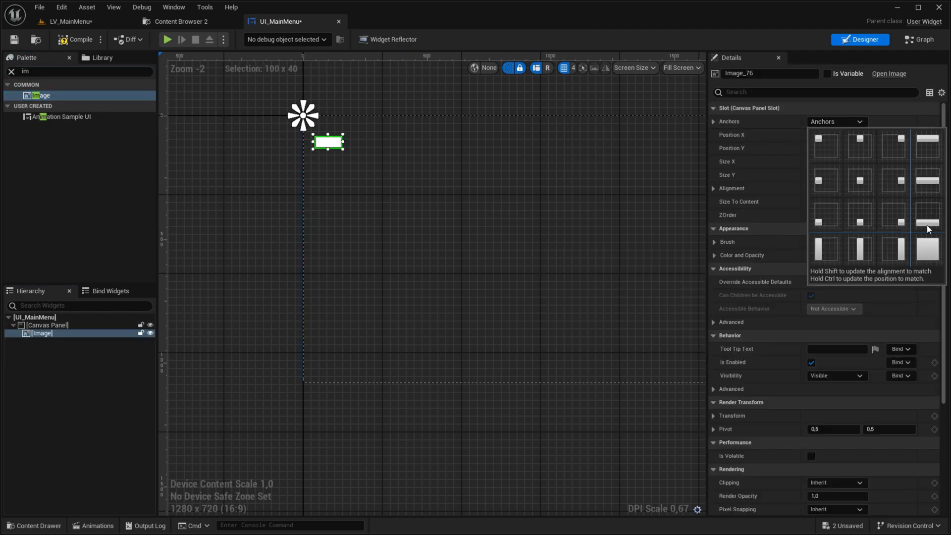
left_click(921, 251)
Step: Set the image's left, top, right and bottom offsets to 0 so it fills the canvas
left_click(842, 136)
type("0")
key("Tab")
type("0")
key("Tab")
type("0")
key("Tab")
type("0")
key("Tab")
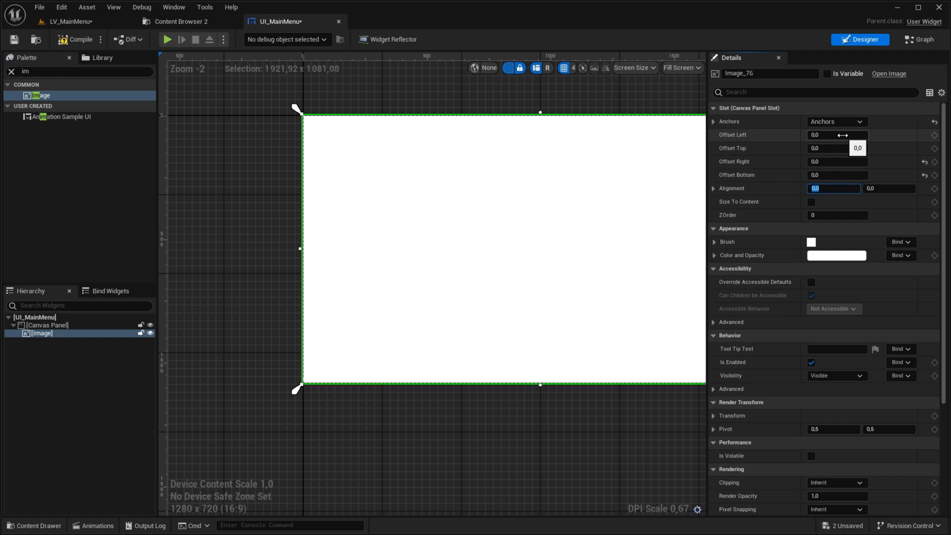
scroll(275, 406, "down", 3)
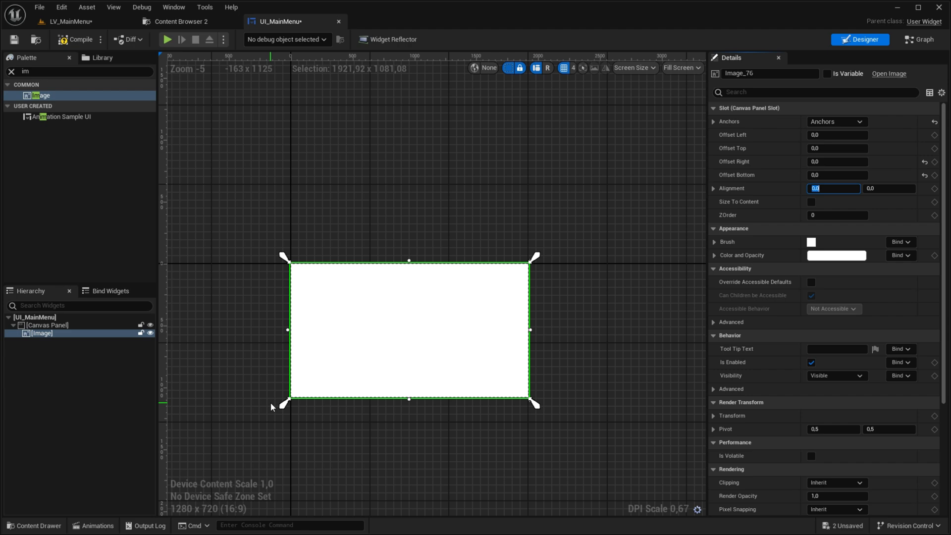
left_click(846, 124)
left_click(846, 124)
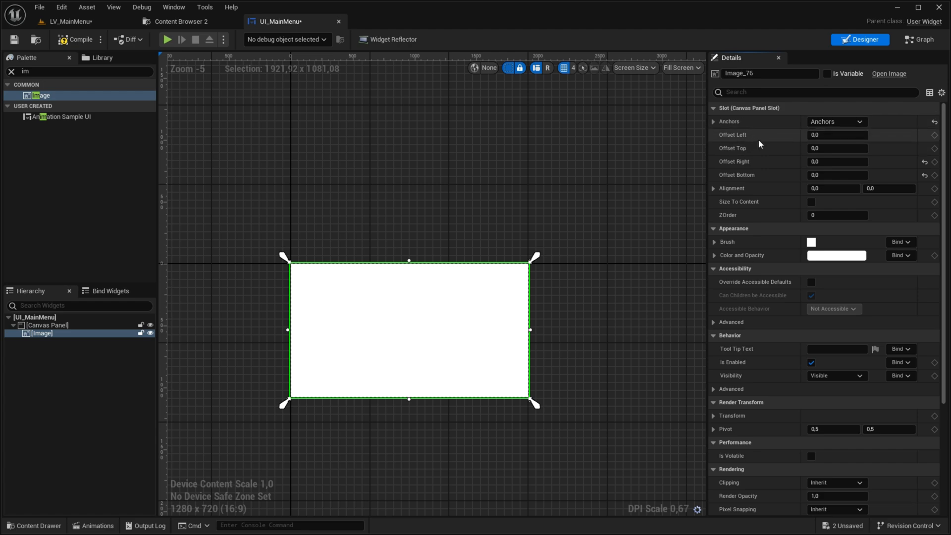
key("ctrl+z")
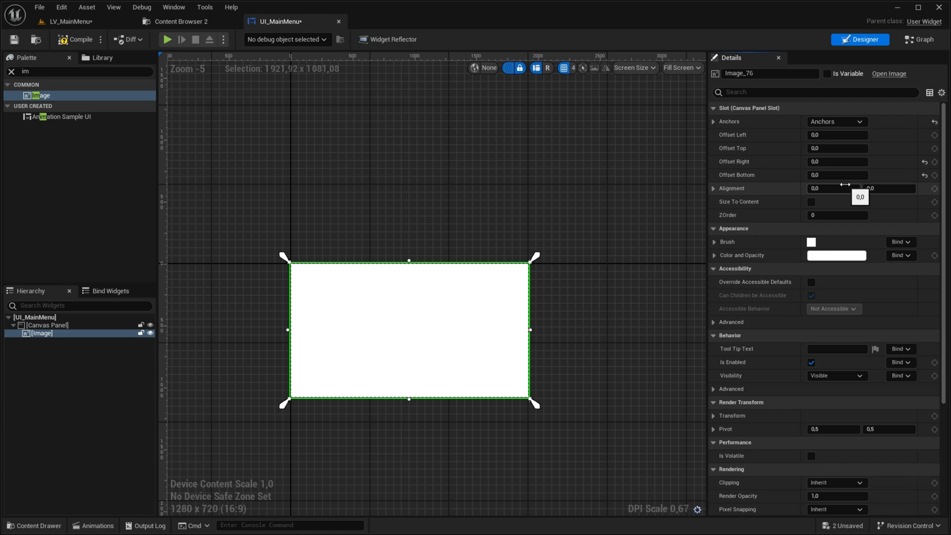
Step: Set the full-canvas image's Color and Opacity to black
left_click(836, 255)
left_click_drag(754, 317, 712, 414)
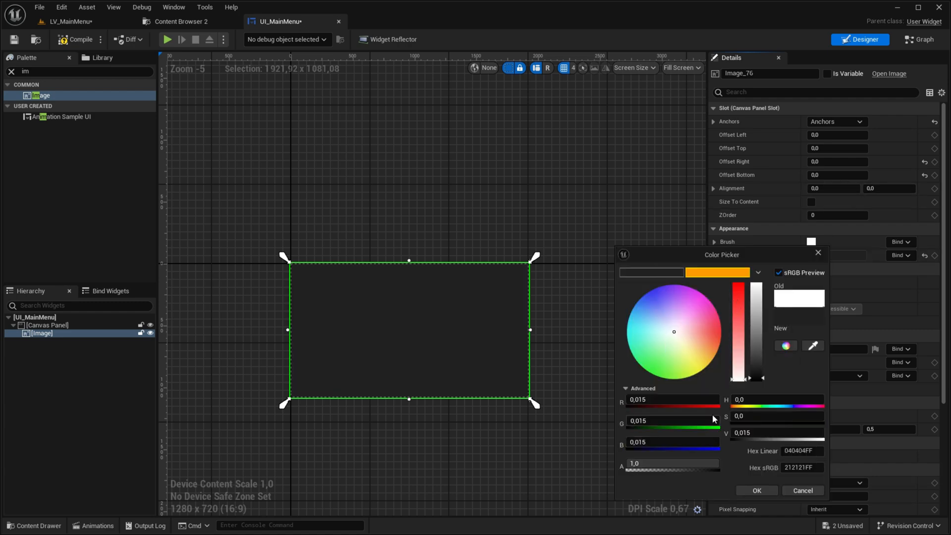
left_click(757, 490)
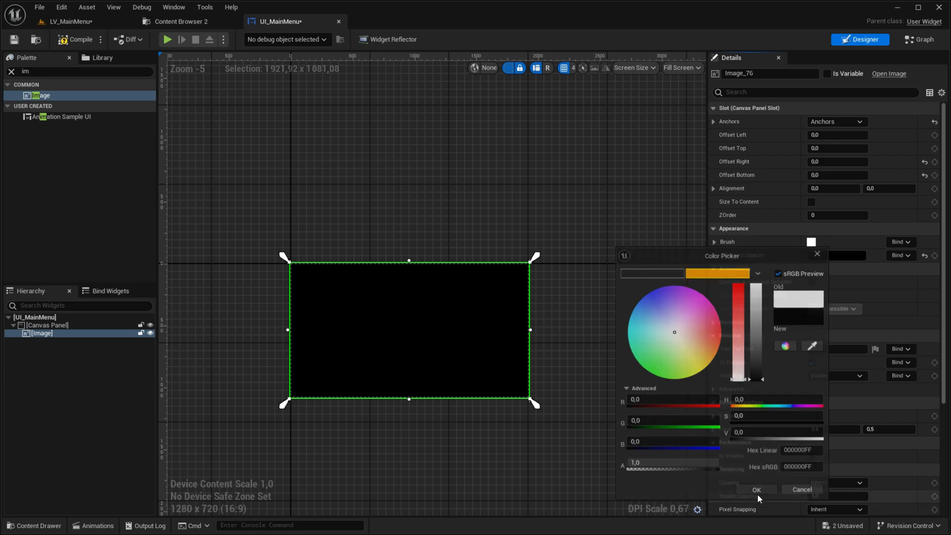
Step: Place three Button widgets on the canvas near its center
left_click(11, 71)
scroll(440, 371, "up", 2)
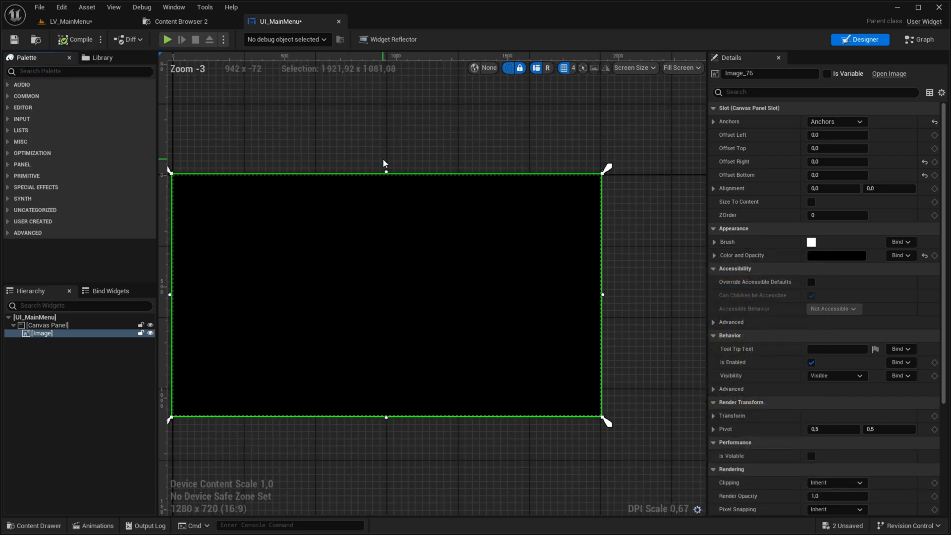
type("but")
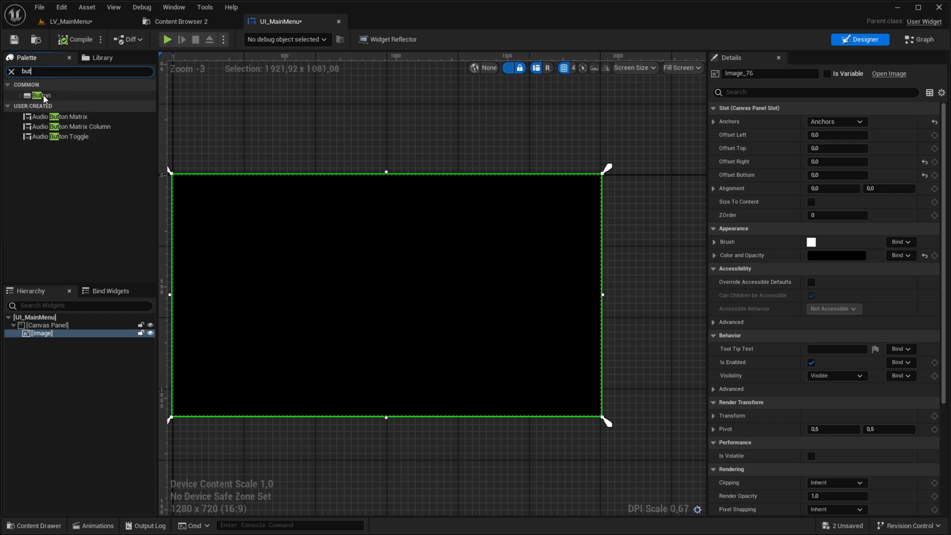
left_click_drag(42, 96, 378, 279)
left_click_drag(42, 95, 384, 279)
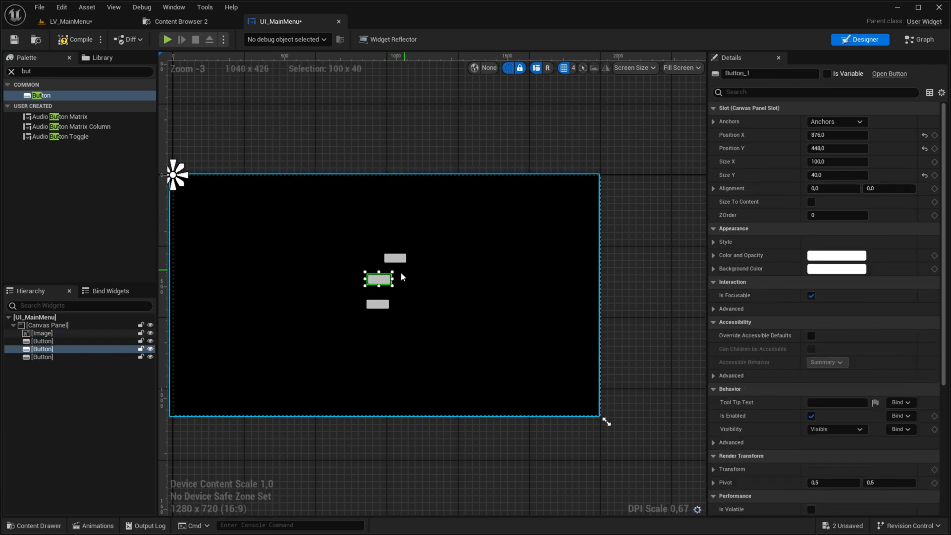
Step: Delete all three buttons from the Canvas Panel
left_click(61, 340)
left_click(75, 357, "shift")
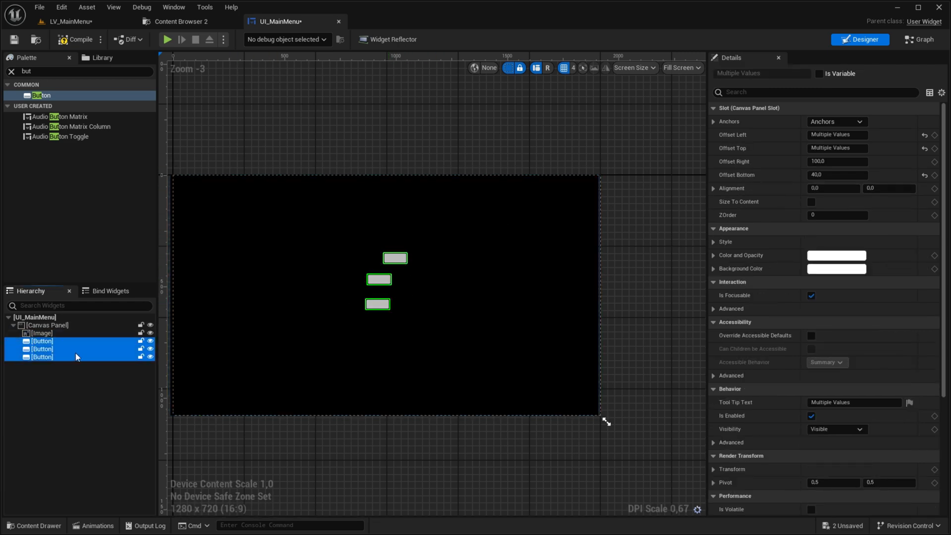
key("Delete")
Step: Set the black background image's Offset Left to 0 and lock the image against selection in the designer
left_click(94, 332)
left_click(856, 139)
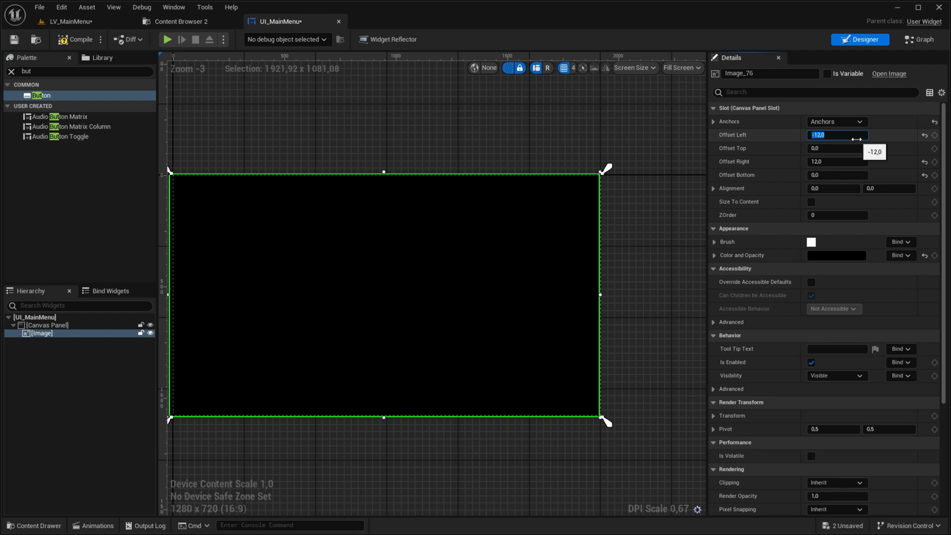
type("0")
key("Return")
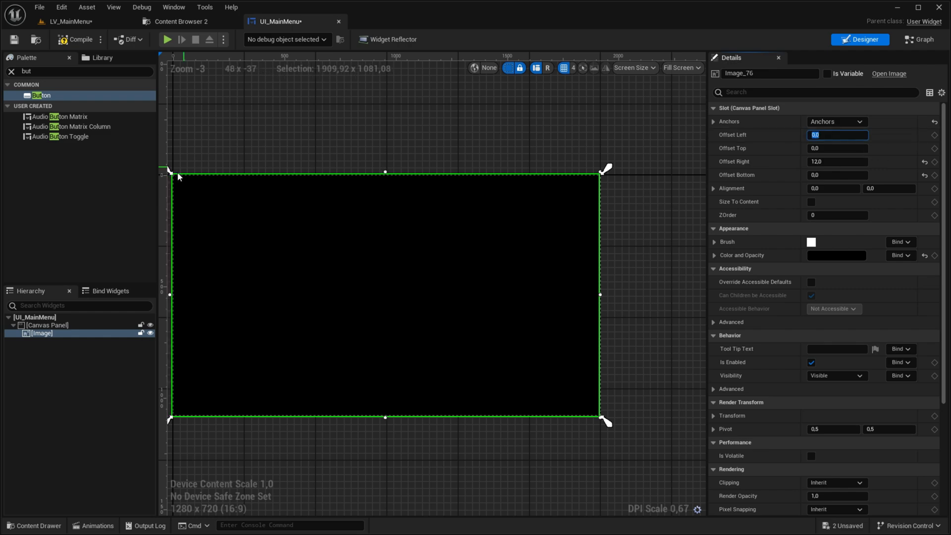
left_click(142, 334)
left_click(413, 293)
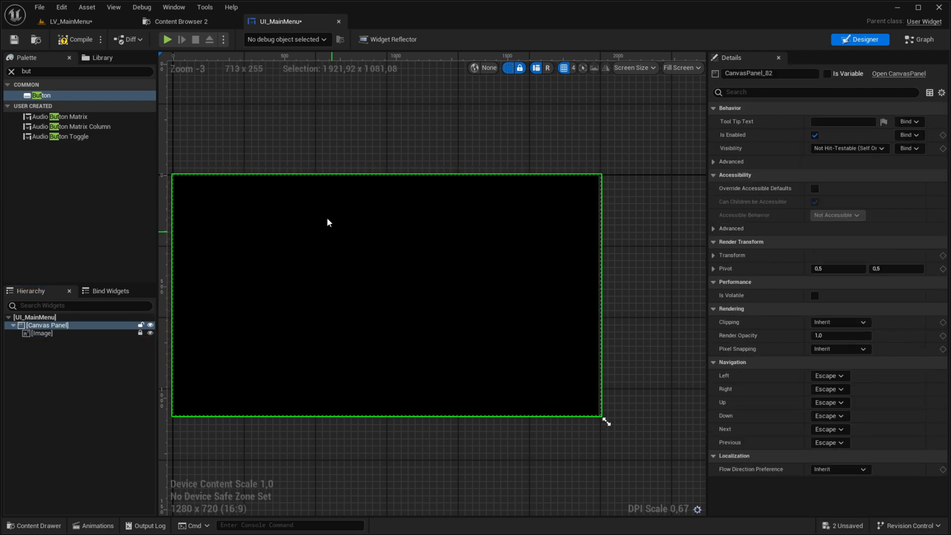
Step: Add a Vertical Box to the Canvas Panel and anchor it to the canvas center
left_click(36, 72)
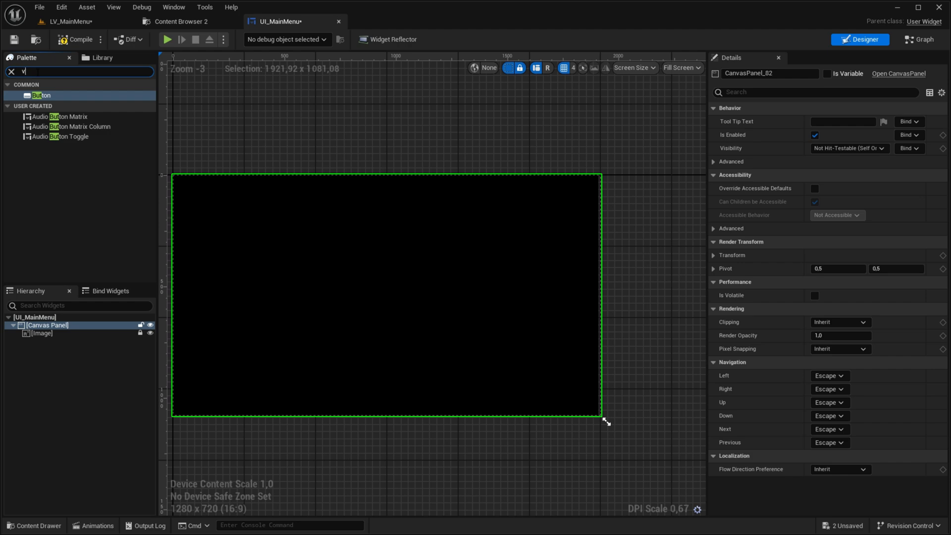
left_click_drag(48, 95, 359, 271)
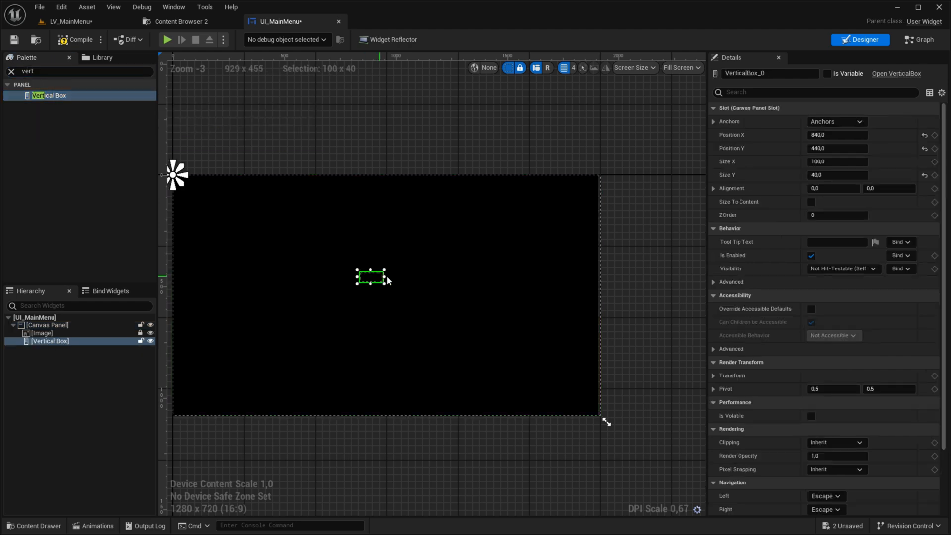
left_click(837, 122)
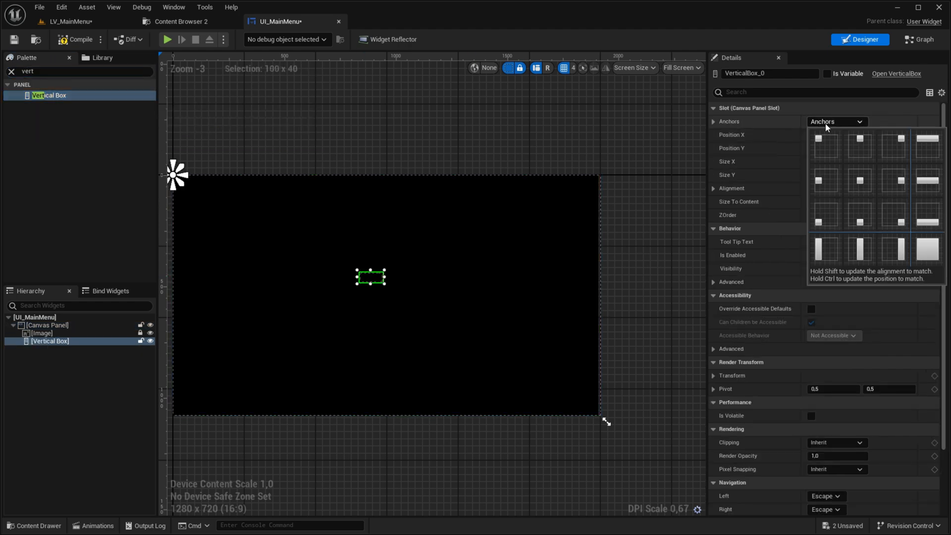
left_click(864, 183)
Step: Set the Vertical Box's Position X and Y to 0 and its Size Y to 50
left_click(836, 135)
type("0")
key("Tab")
type("0")
key("Tab")
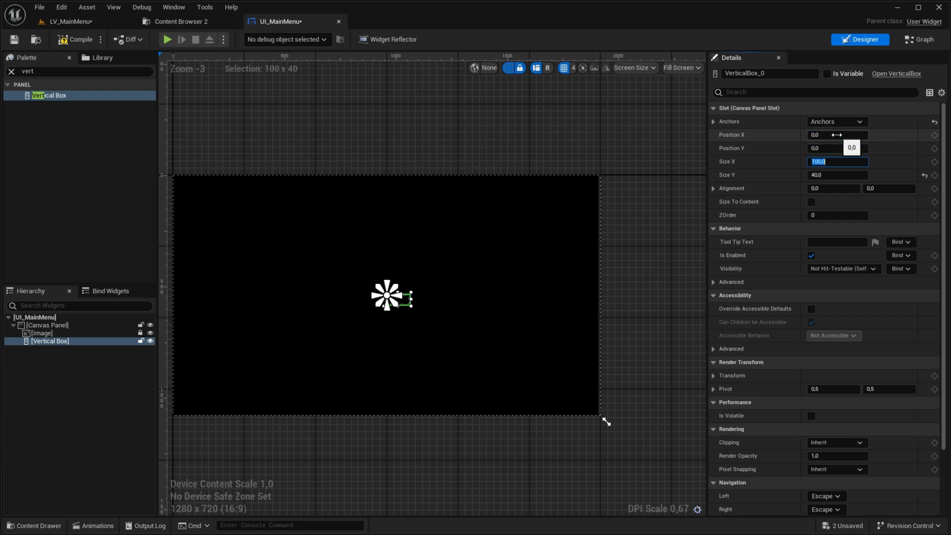
key("Tab")
key("Return")
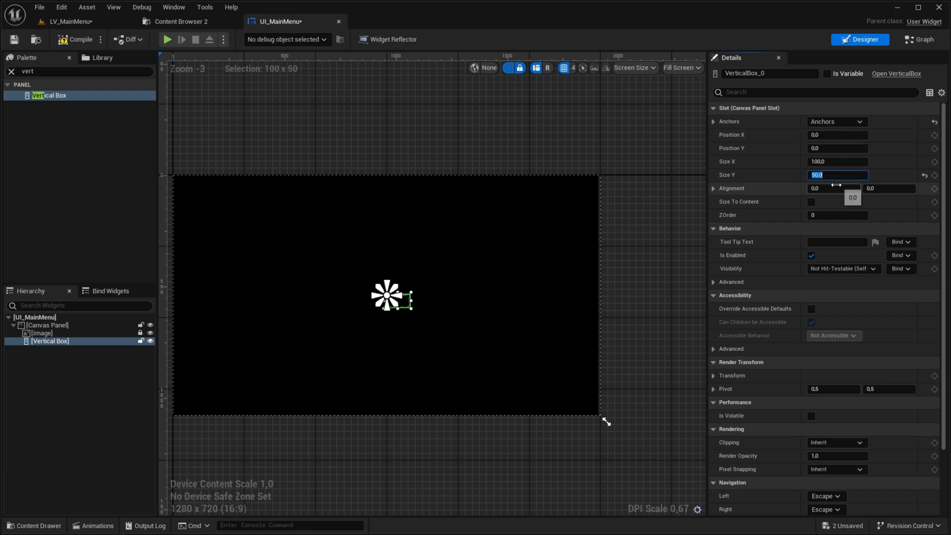
Step: Set the Vertical Box's X and Y alignment to 0.5
left_click(835, 188)
type("00.5")
key("Tab")
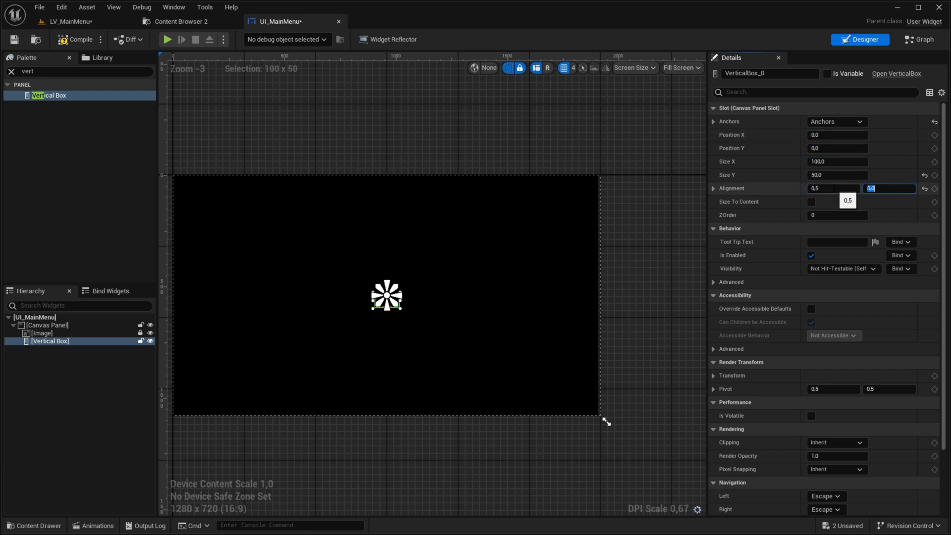
key("Return")
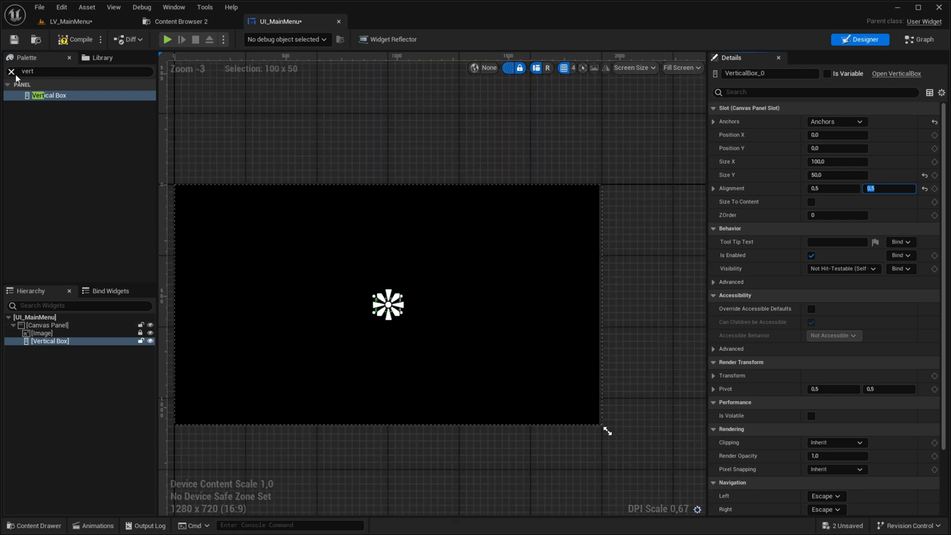
Step: Add a Button as a child of the Vertical Box
left_click(11, 72)
left_click_drag(40, 95, 115, 129)
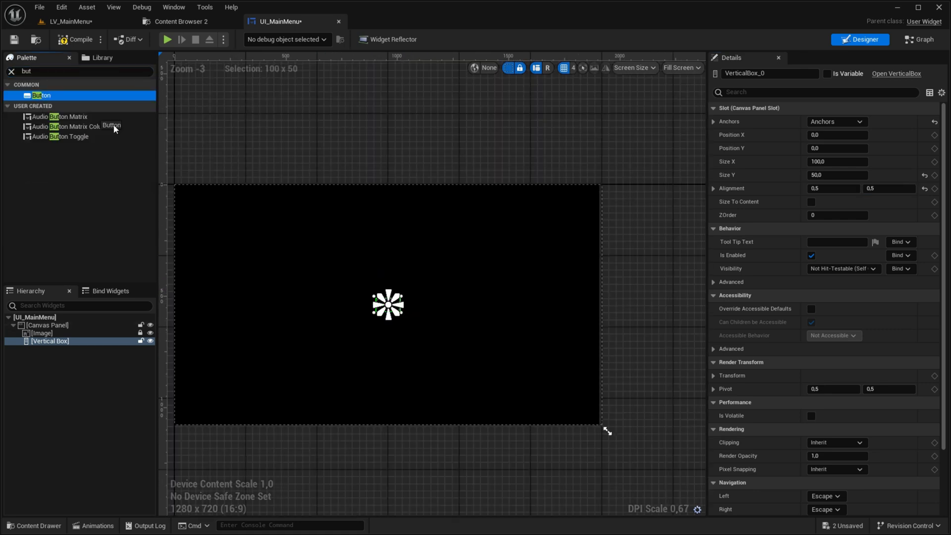
left_click_drag(97, 348, 96, 348)
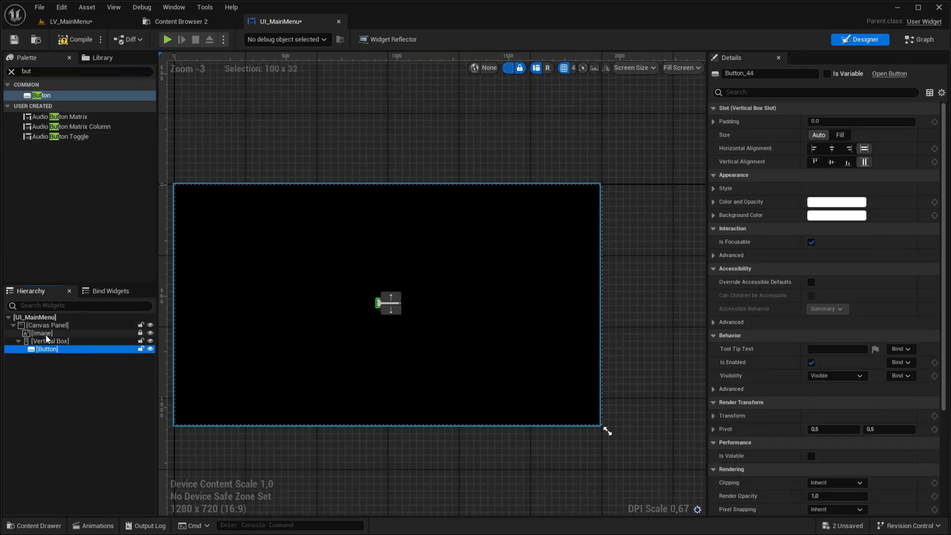
Step: Add two more Buttons as children of the Vertical Box and clear the widget search
left_click_drag(42, 95, 54, 346)
left_click_drag(42, 95, 113, 278)
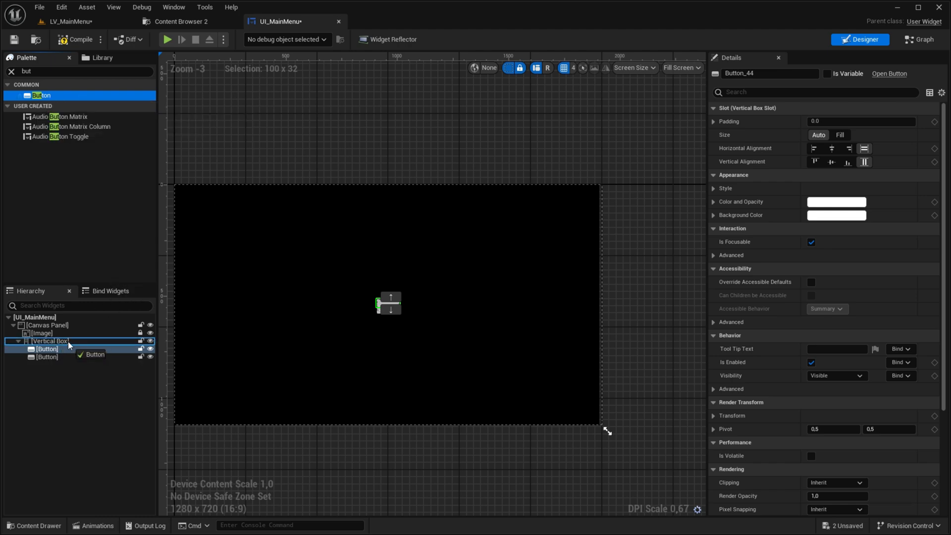
left_click_drag(68, 341, 67, 341)
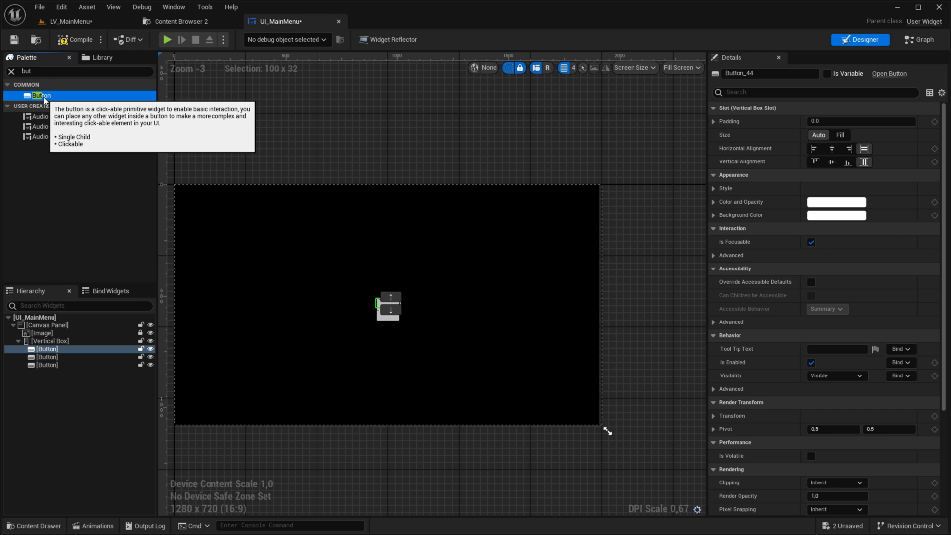
left_click_drag(43, 96, 87, 203)
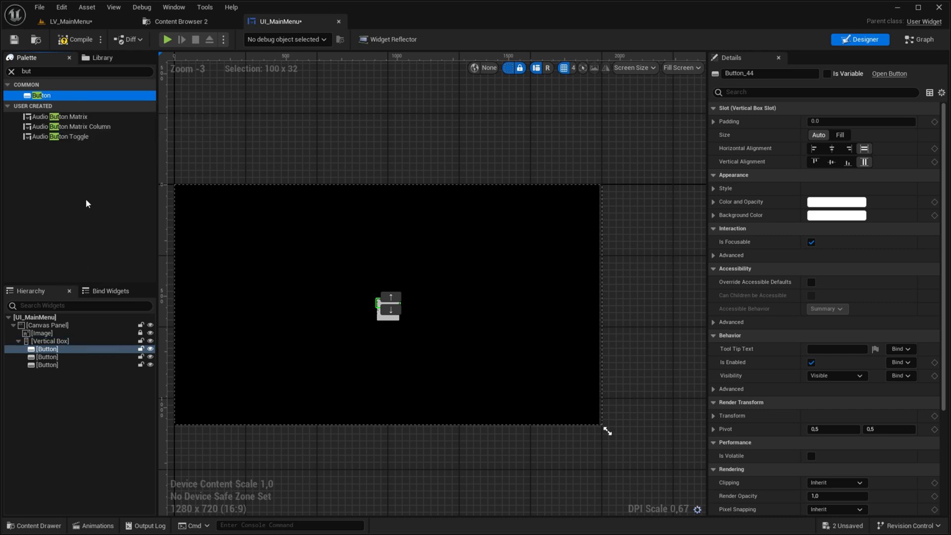
left_click(11, 71)
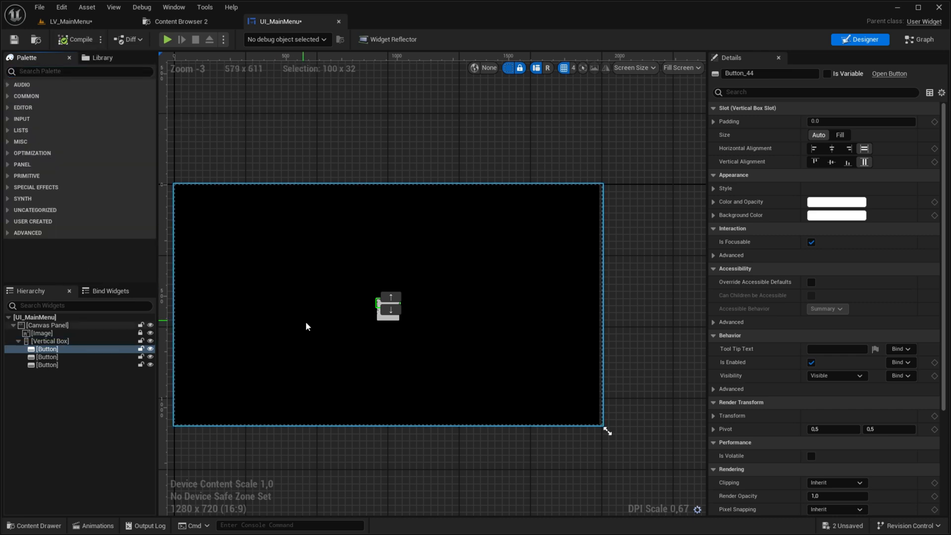
Step: Set the Vertical Box's Size X and Size Y to 250
left_click(47, 333)
left_click(59, 341)
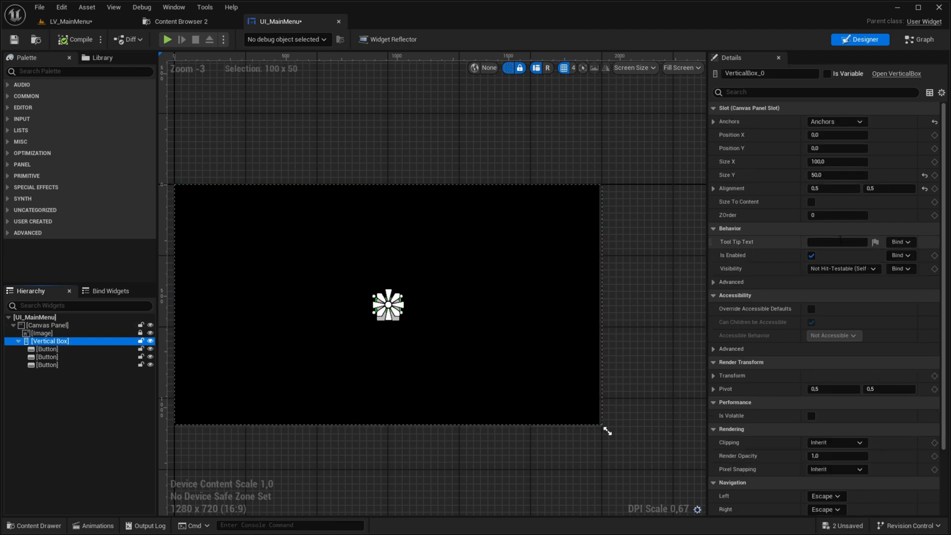
left_click_drag(829, 175, 864, 163)
left_click(827, 163)
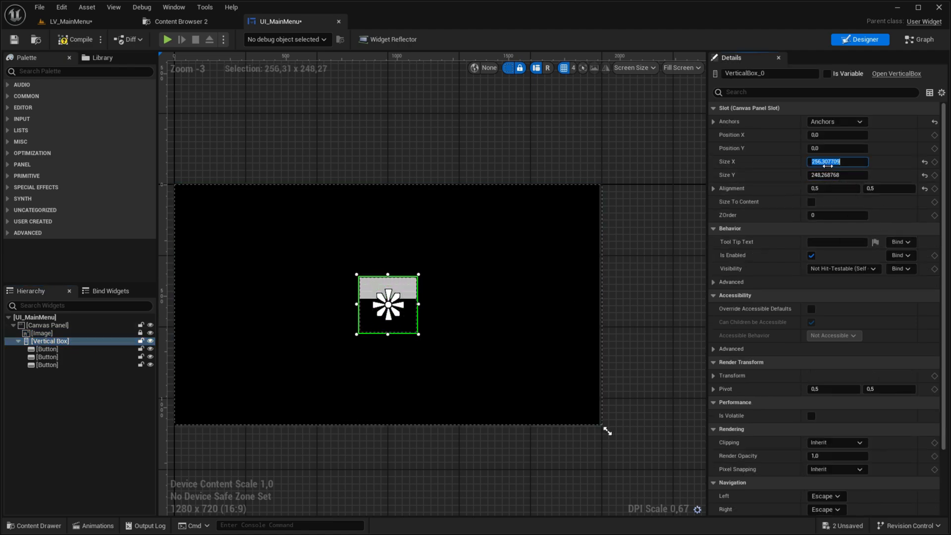
type("250")
key("Tab")
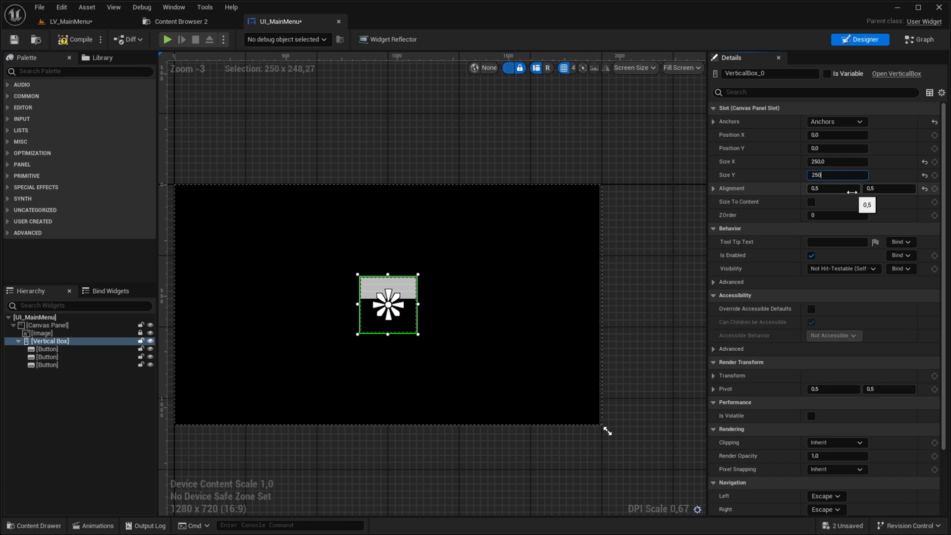
Step: Set the size of all three buttons to Fill and their padding to 15
left_click(65, 349)
left_click(70, 366, "shift")
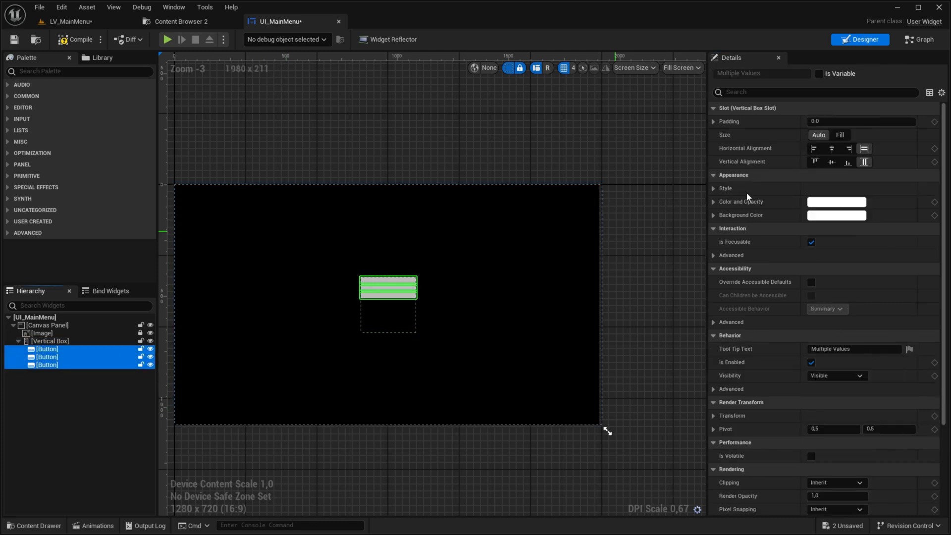
left_click(839, 134)
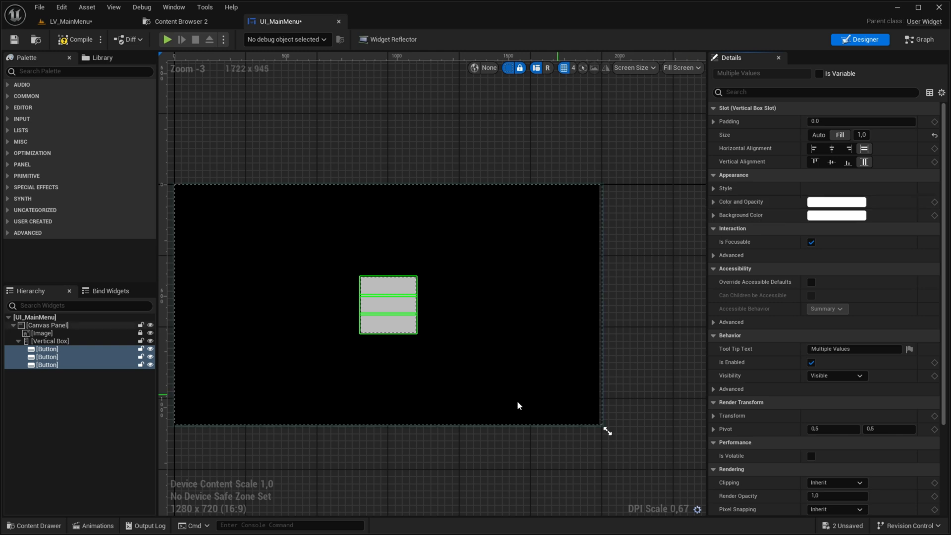
scroll(361, 309, "up", 4)
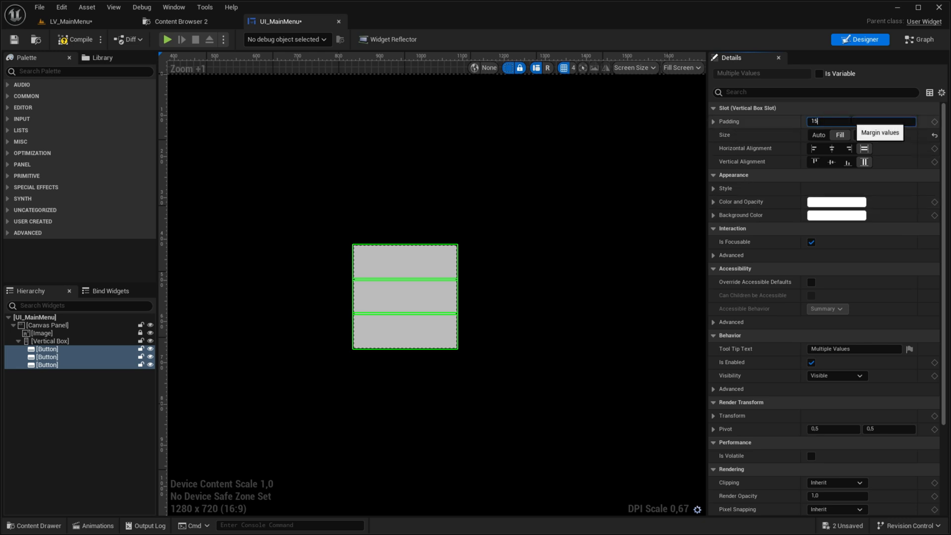
key("Return")
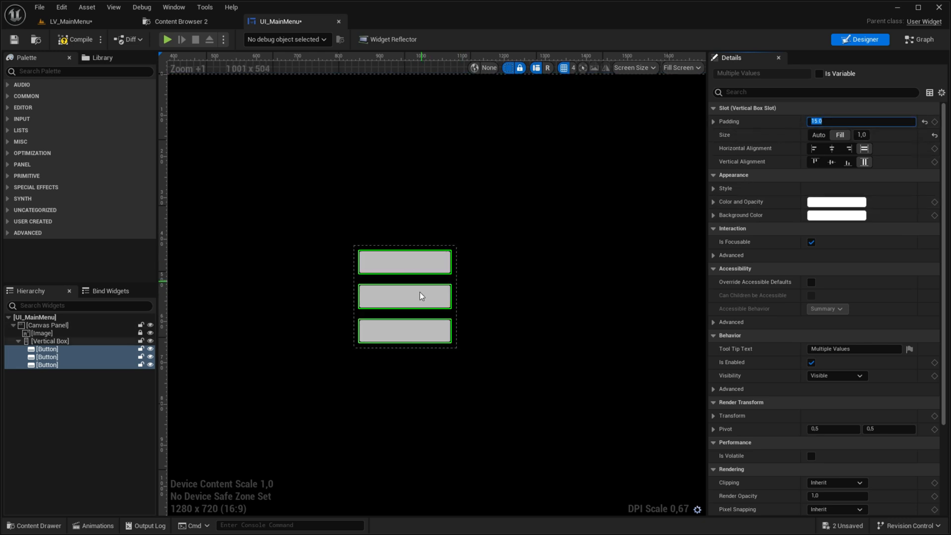
Step: Add a Text widget inside each of the three buttons and clear the widget search
left_click(334, 174)
type("te")
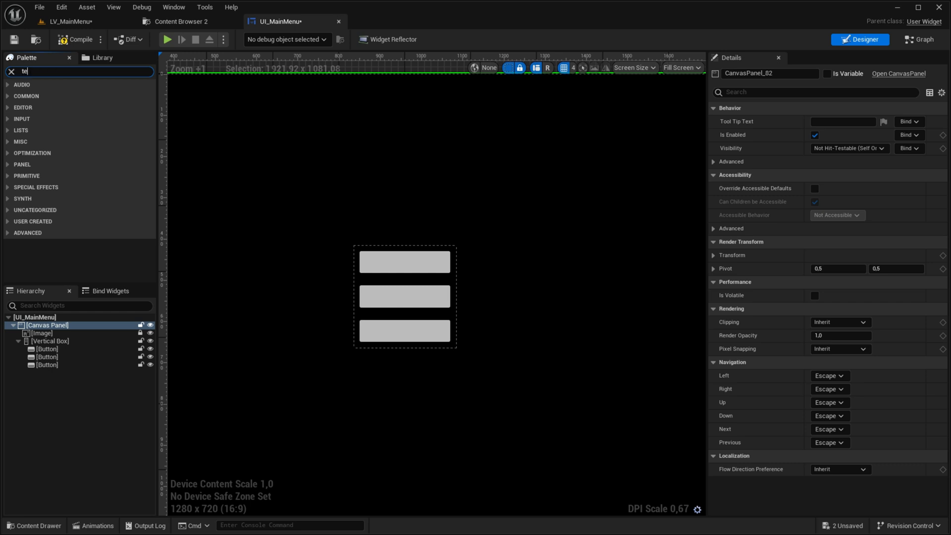
type("x")
left_click_drag(39, 105, 404, 261)
left_click_drag(40, 105, 392, 292)
left_click_drag(38, 105, 402, 322)
left_click(11, 71)
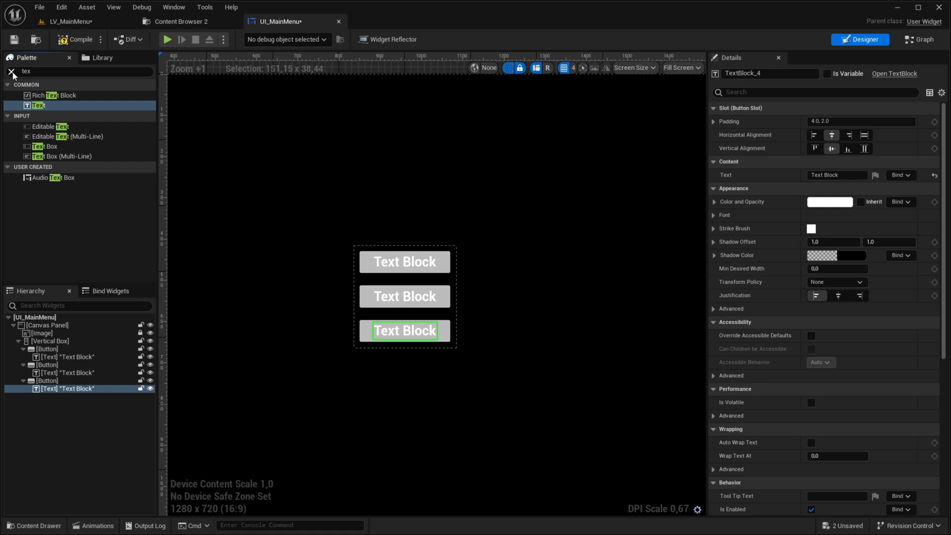
Step: Collapse the three buttons in the hierarchy and rename the first button as B_Start
left_click(24, 381)
left_click(24, 365)
left_click(23, 349)
left_click(52, 349)
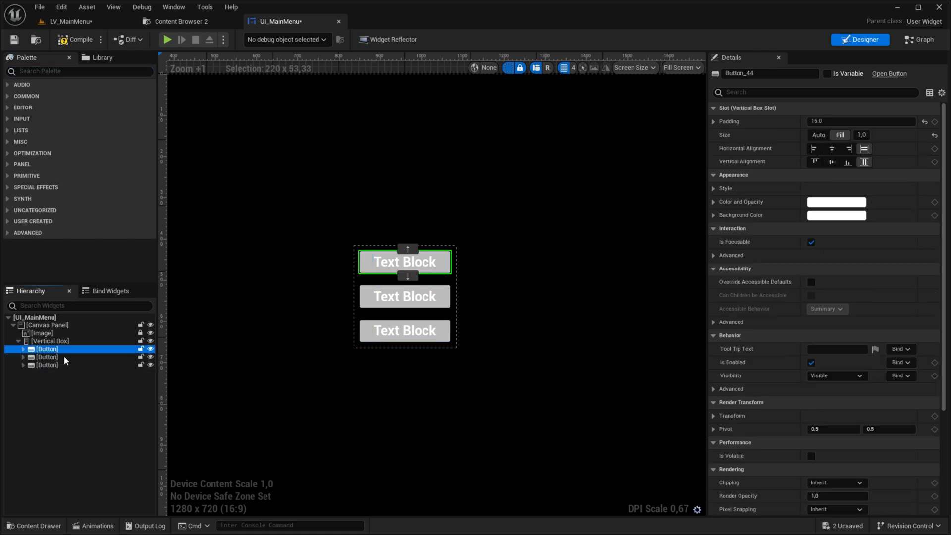
key("F2")
type("B_Start")
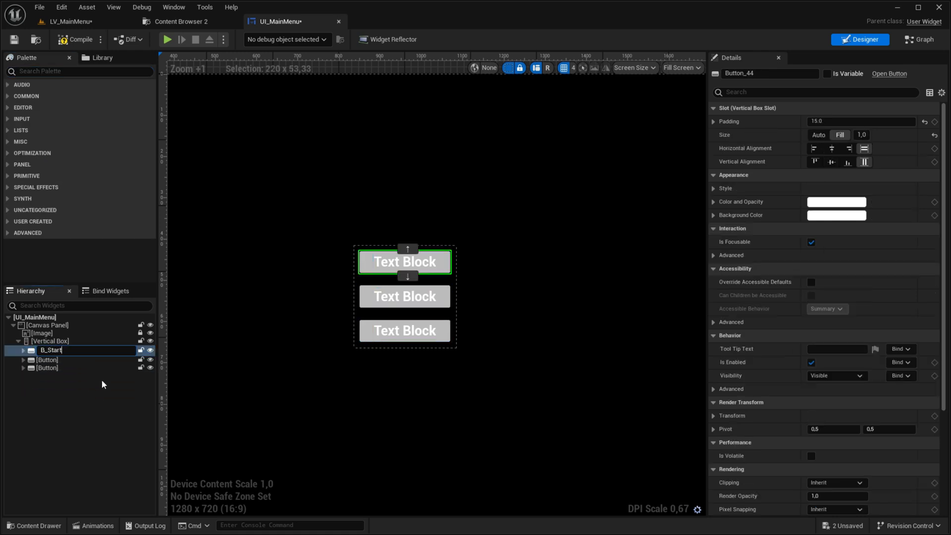
key("Return")
Step: Rename the second button as B_Settings and the third button as B_Quit
key("Down")
key("F2")
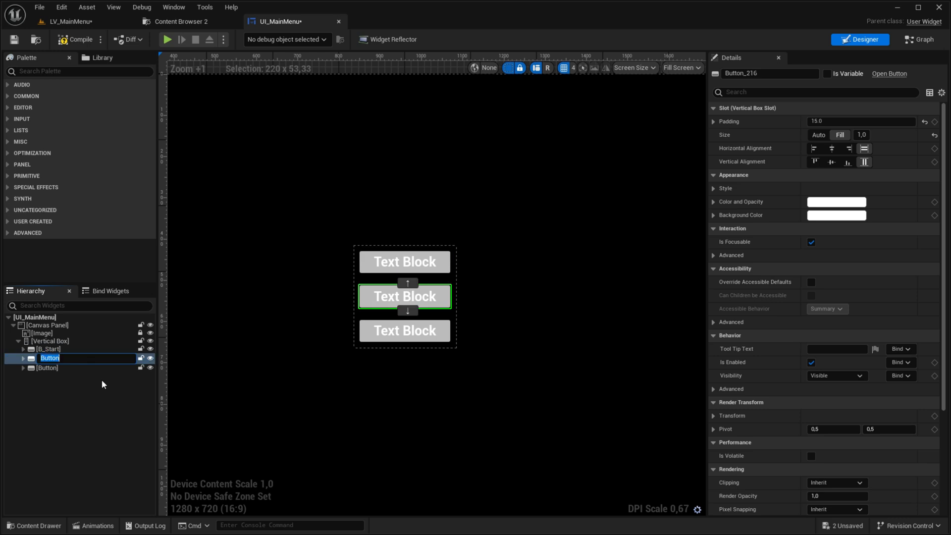
type("B_Serttings")
key("Delete")
key("Return")
key("Down")
key("F2")
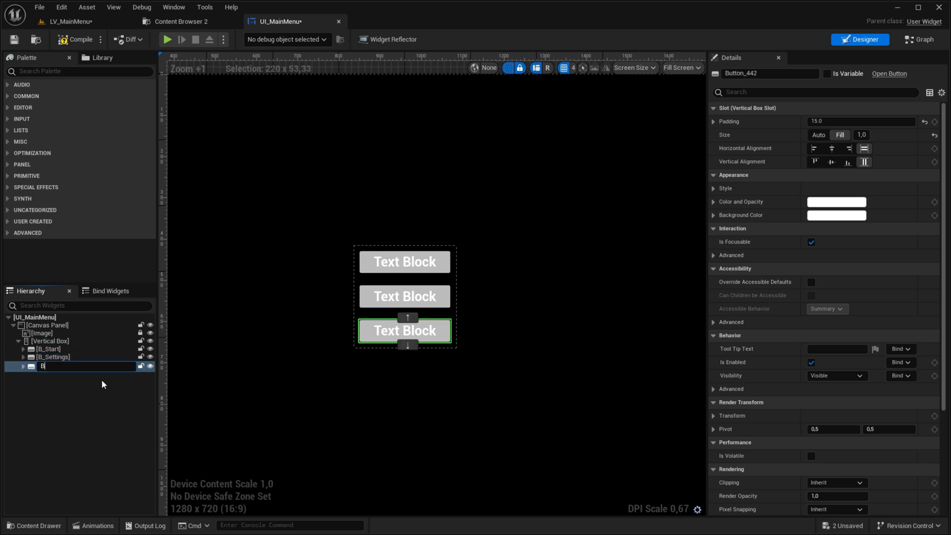
type("B_Quit")
key("Return")
Step: Set the B_Start button's text to "Jouer" and the B_Settings button's text to "Option"
left_click(406, 263)
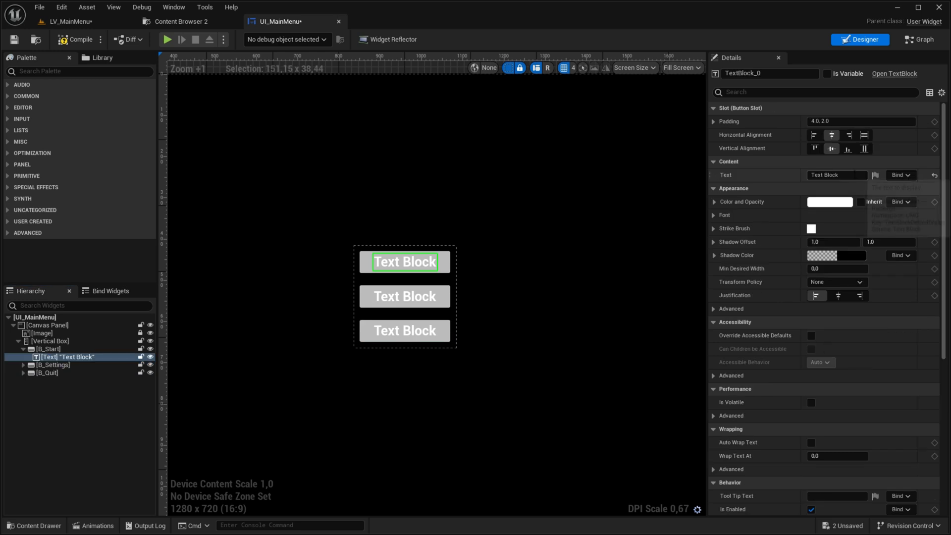
left_click_drag(850, 176, 707, 178)
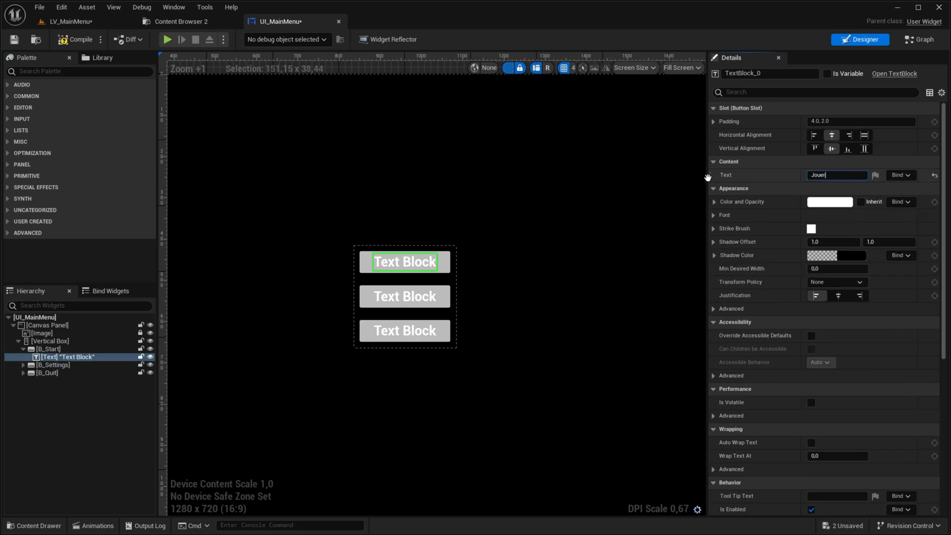
left_click(405, 296)
left_click_drag(850, 175, 725, 187)
type("O")
type("ption")
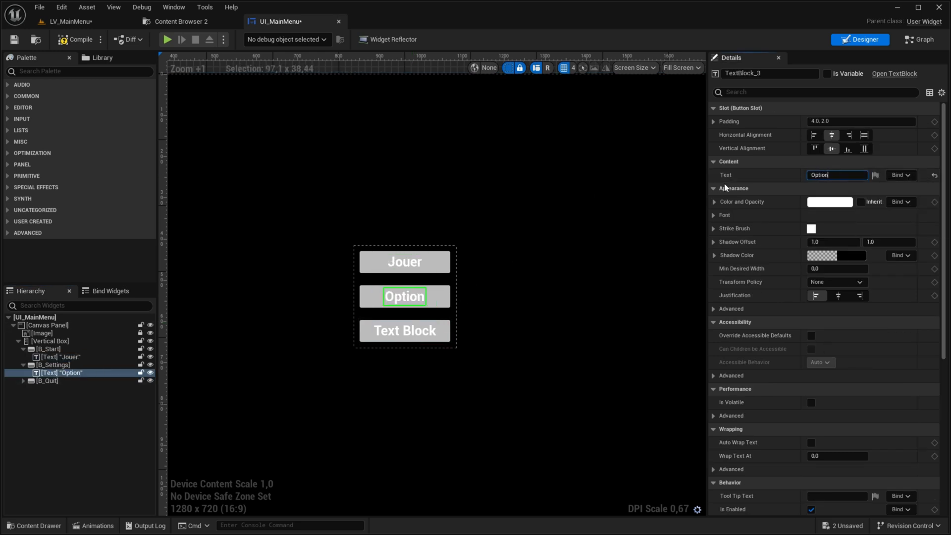
Step: Set the B_Quit button's text to "Quitter" and compile the widget
left_click(405, 330)
left_click_drag(849, 175, 727, 188)
type("Quitter")
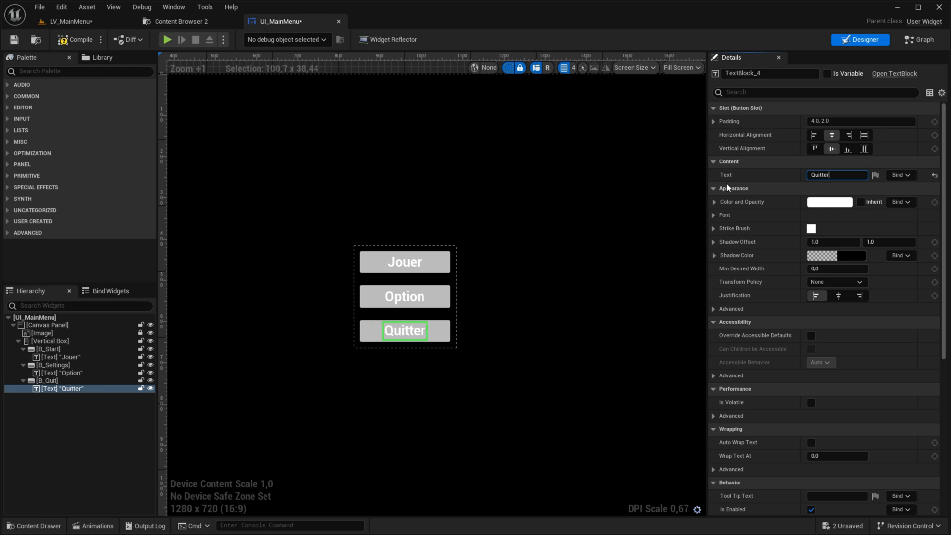
left_click(74, 39)
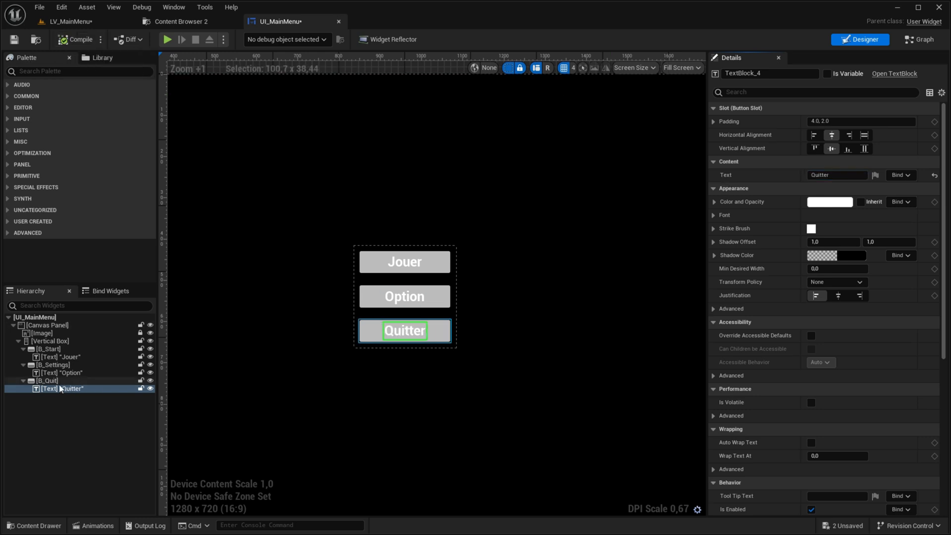
Step: Enable Is Variable for the B_Start, B_Settings and B_Quit buttons
left_click(57, 381)
left_click(92, 391)
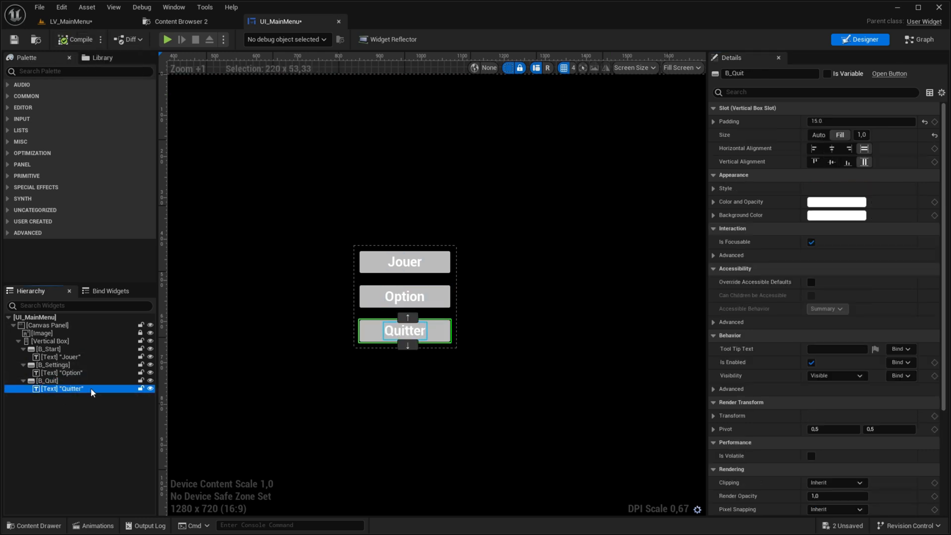
left_click(74, 381)
scroll(837, 349, "down", 3)
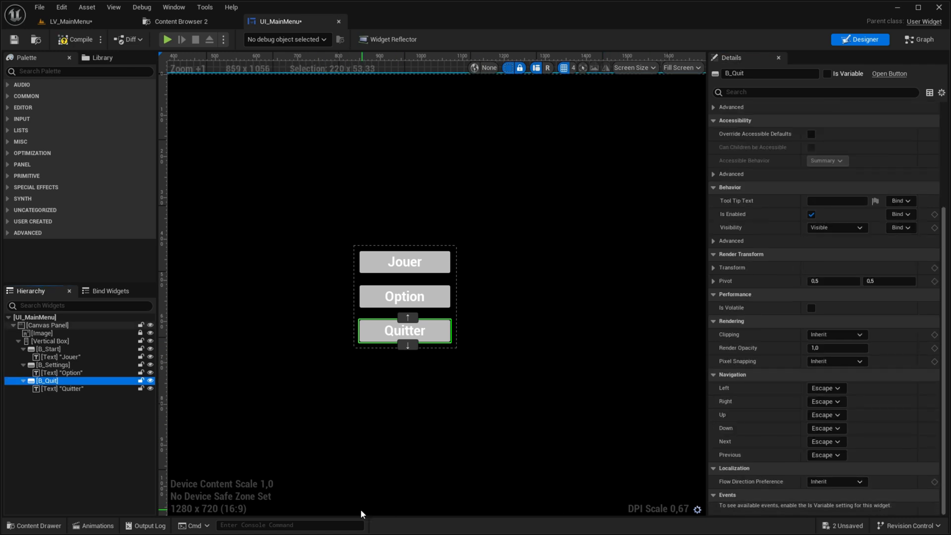
left_click(53, 364, "ctrl")
left_click(49, 349, "ctrl")
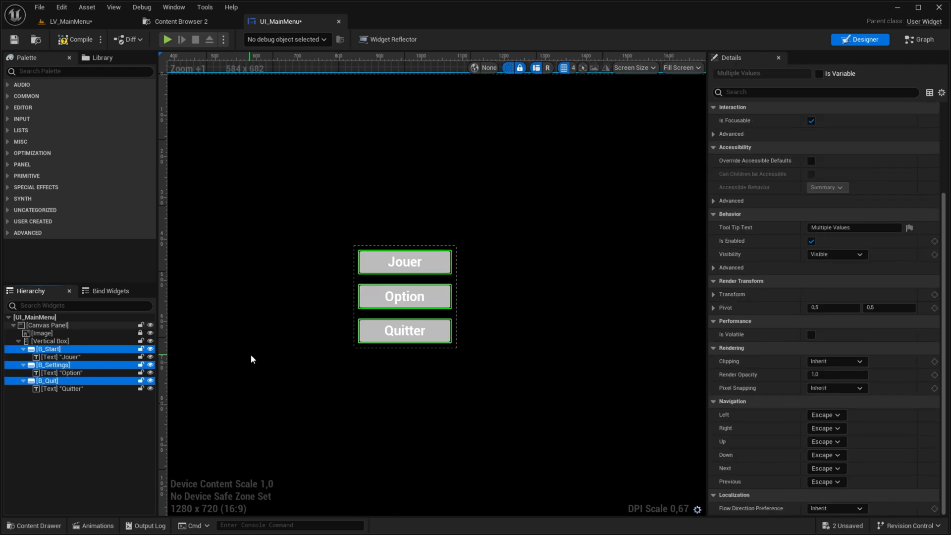
left_click(818, 75)
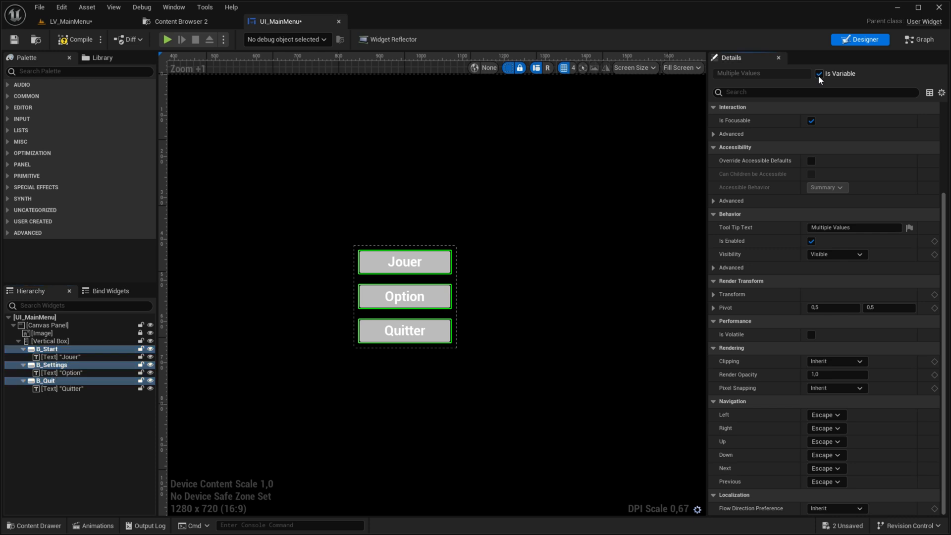
Step: Add an On Clicked event for the B_Quit button
left_click(45, 380)
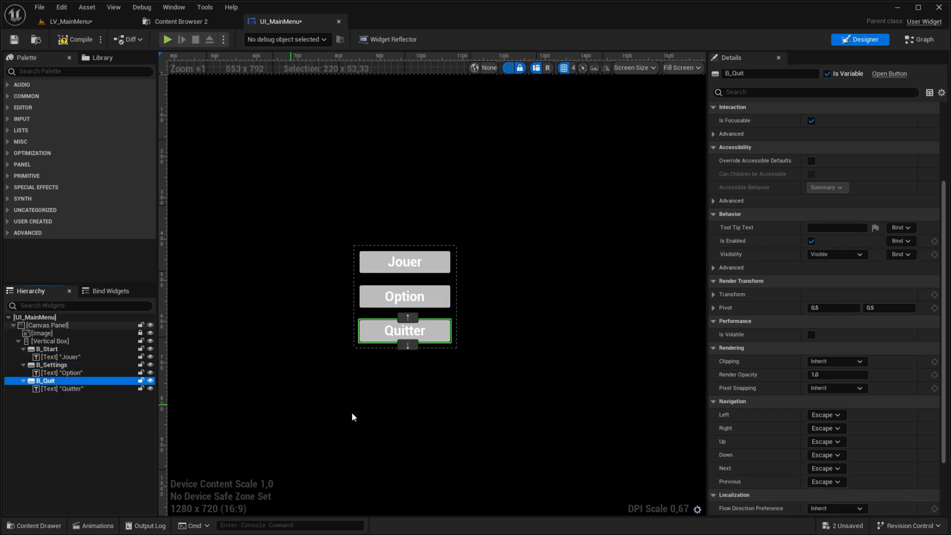
scroll(825, 363, "down", 4)
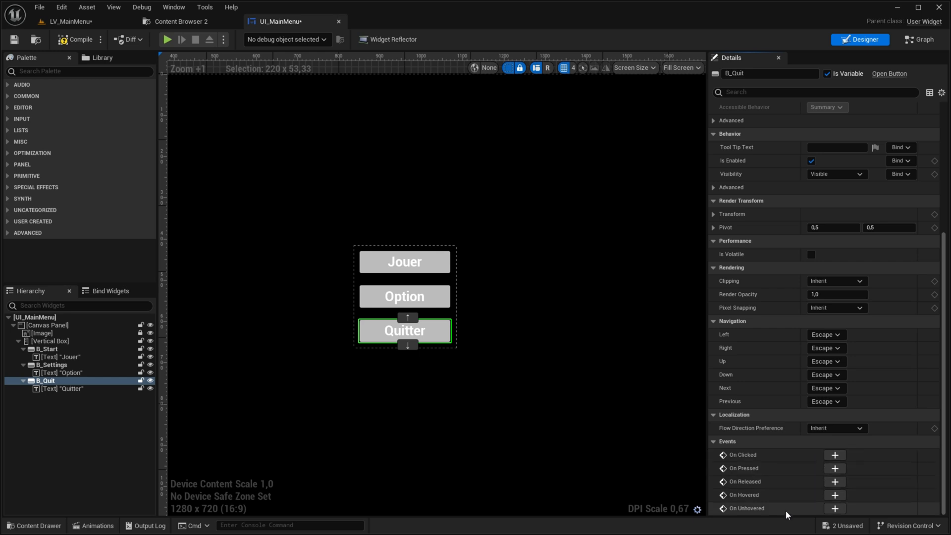
left_click(835, 456)
Step: Connect a Quit Game node to the On Clicked (B_Quit) event and compile the widget blueprint
left_click_drag(414, 342, 470, 343)
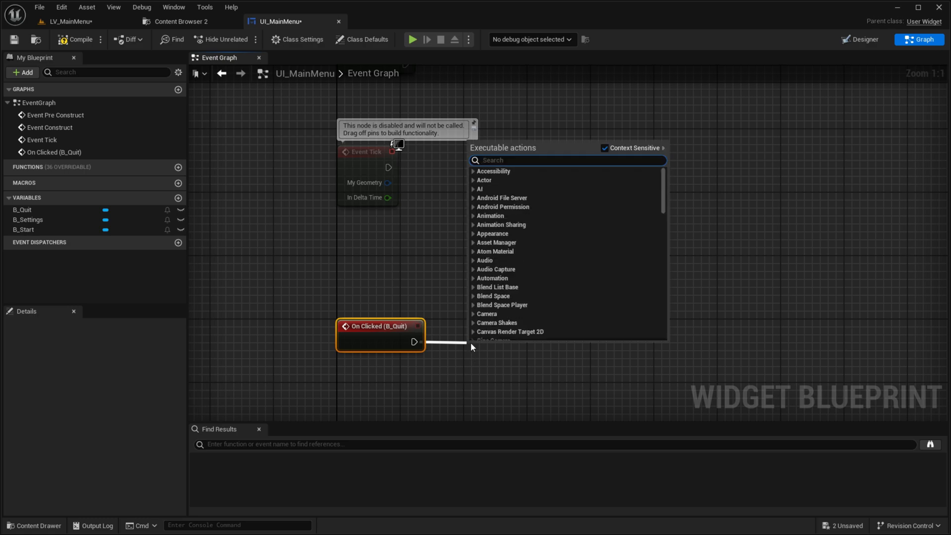
type("quit g")
key("Return")
left_click(74, 40)
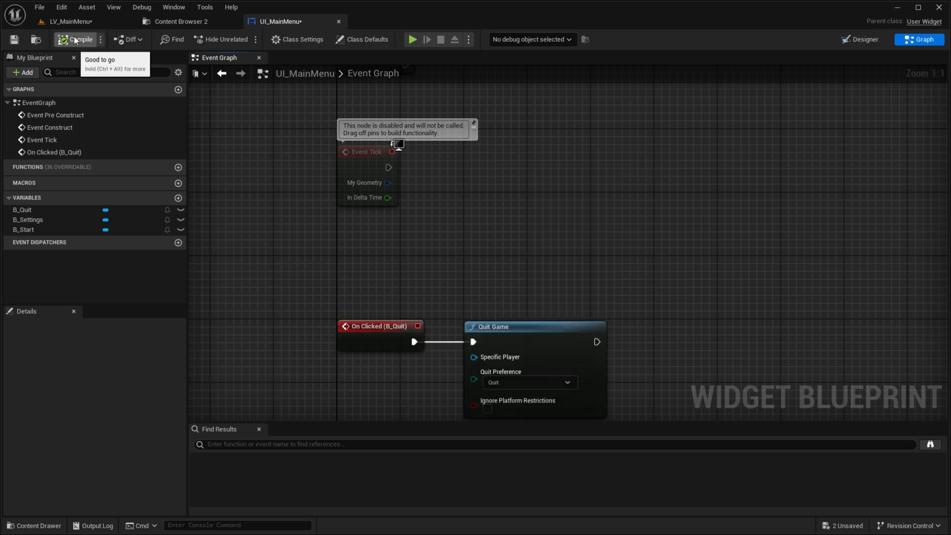
Step: Return to the widget layout and add an On Clicked event for the B_Settings button
left_click(847, 43)
left_click(441, 292)
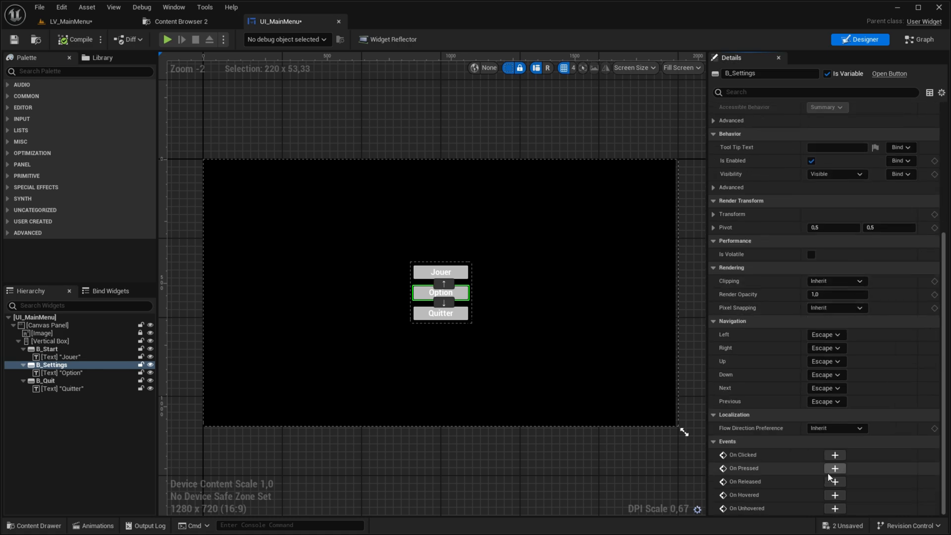
left_click(835, 455)
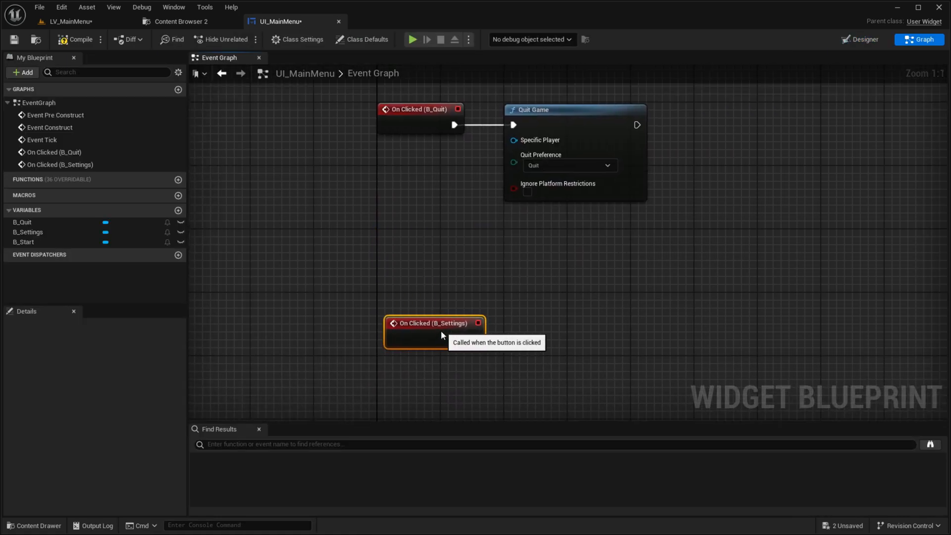
Step: Connect a Print String node to the On Clicked (B_Settings) event with the string "/Open Menu Settings"
left_click_drag(440, 335, 551, 364)
type("print str")
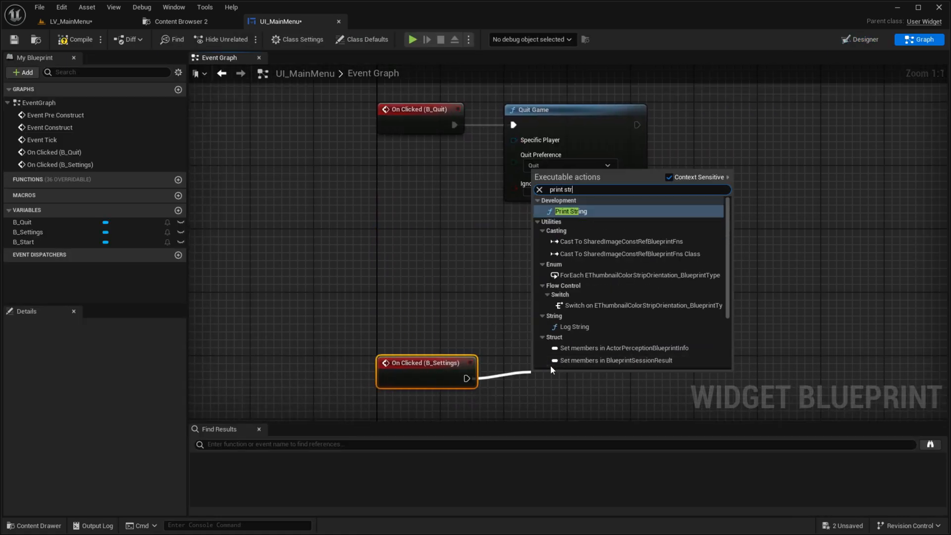
key("Return")
left_click(577, 395)
type("/Open Me")
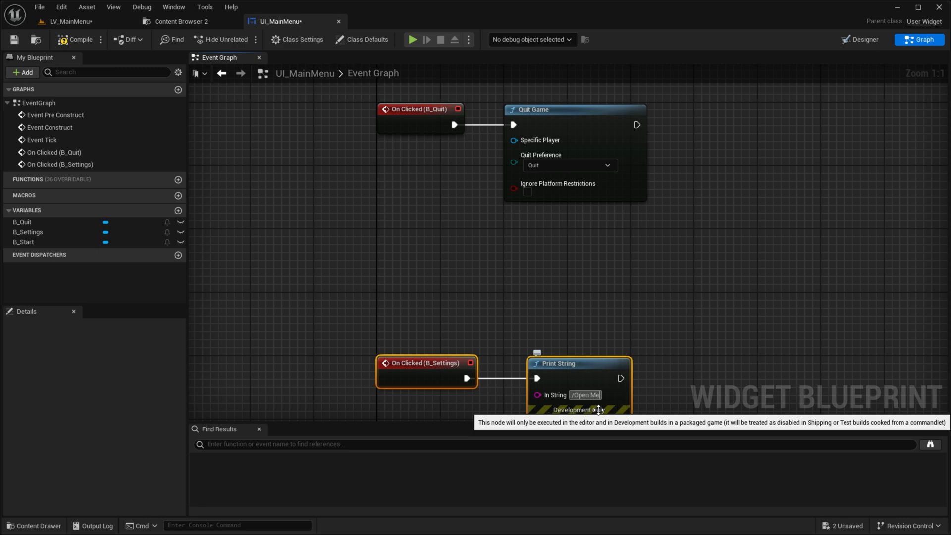
type("nu Sett")
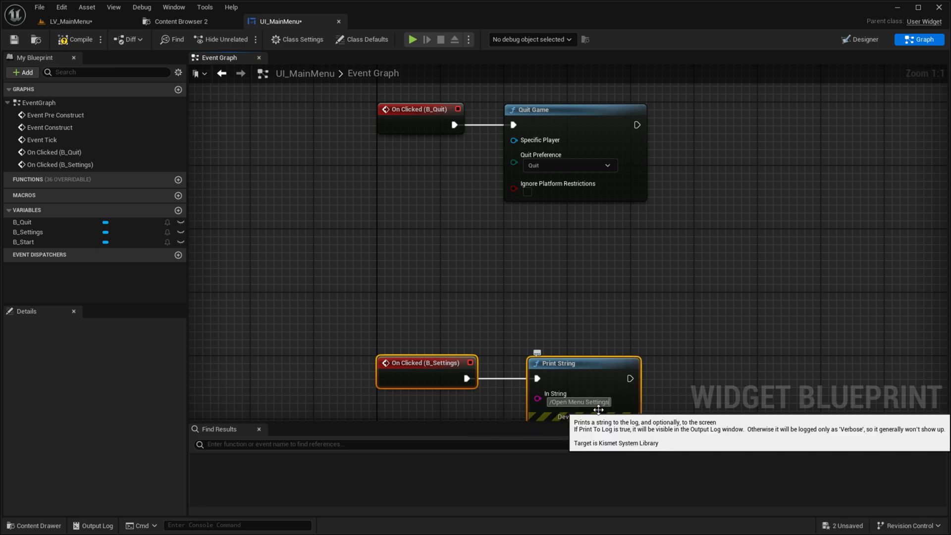
type("ings")
key("Return")
left_click(577, 330)
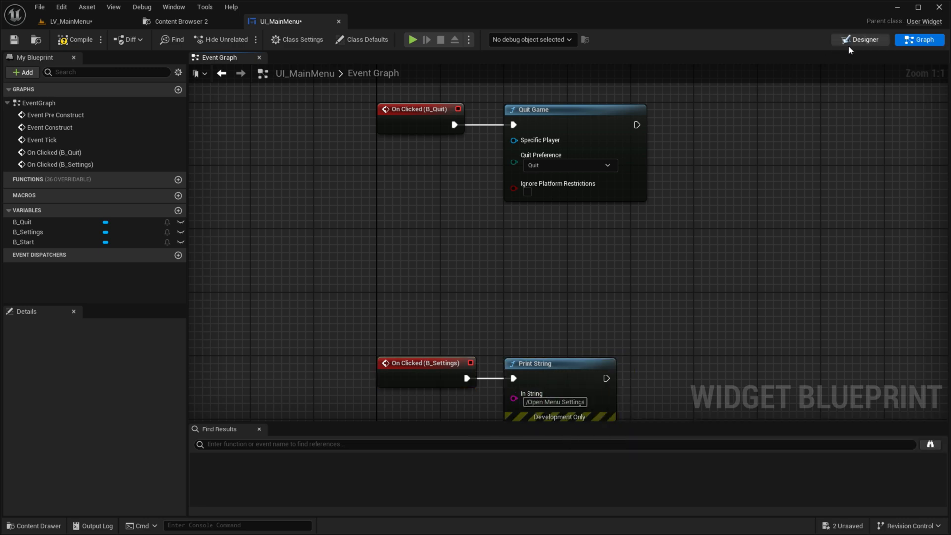
Step: Add an On Clicked event for the B_Start button and connect an Open Level (by Name) node to it
left_click(860, 39)
left_click(446, 273)
scroll(848, 456, "down", 10)
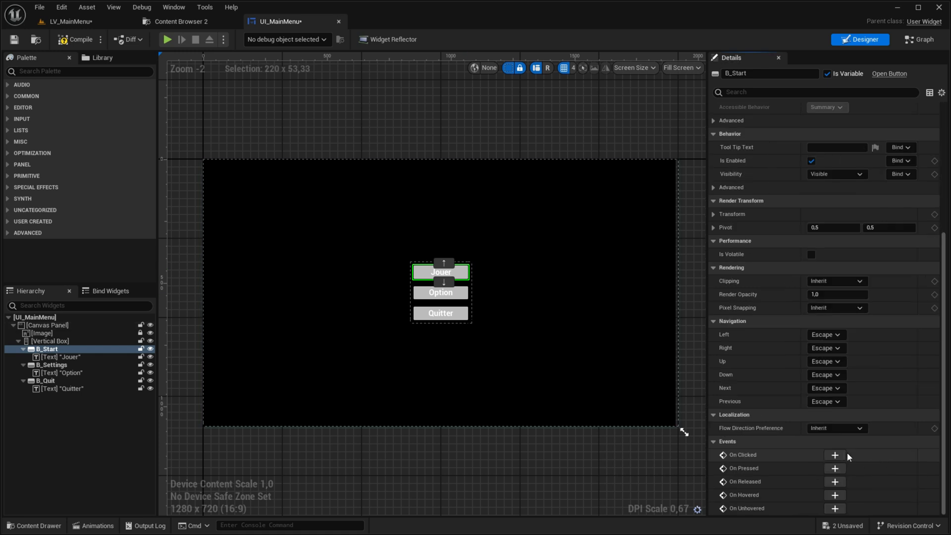
left_click(834, 455)
left_click_drag(431, 318, 486, 304)
type("open lev")
key("Return")
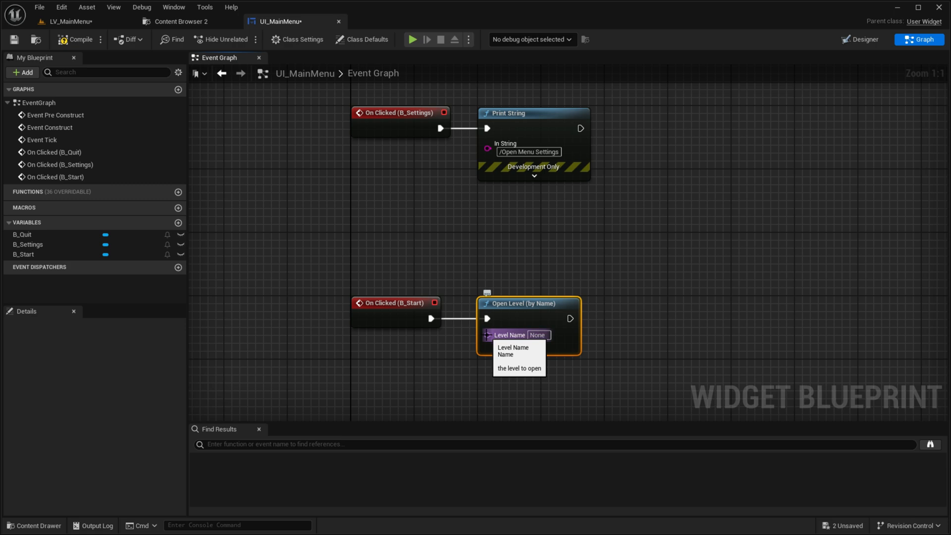
Step: Look up the game level's name in the Level folder, set the Open Level node's Level Name to LV_Dev and compile
left_click(94, 22)
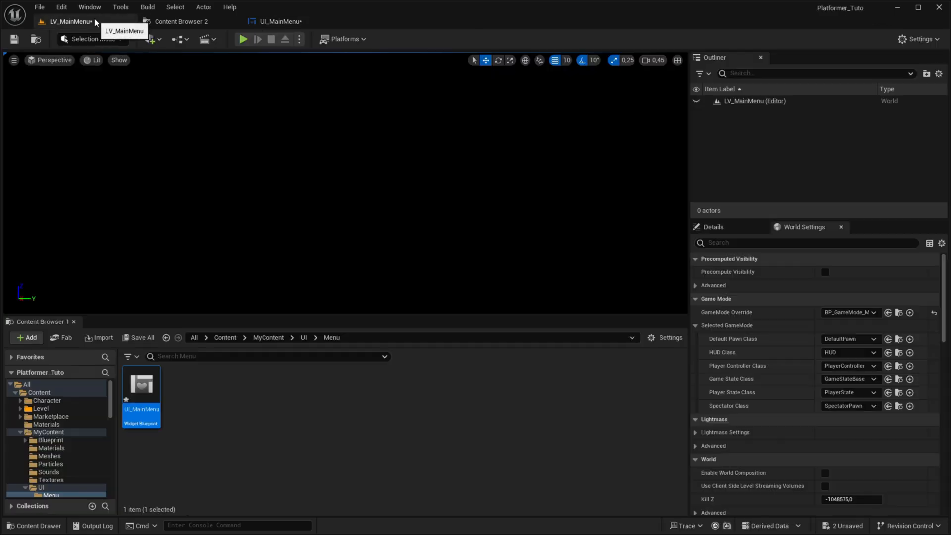
left_click(228, 338)
double_click(184, 387)
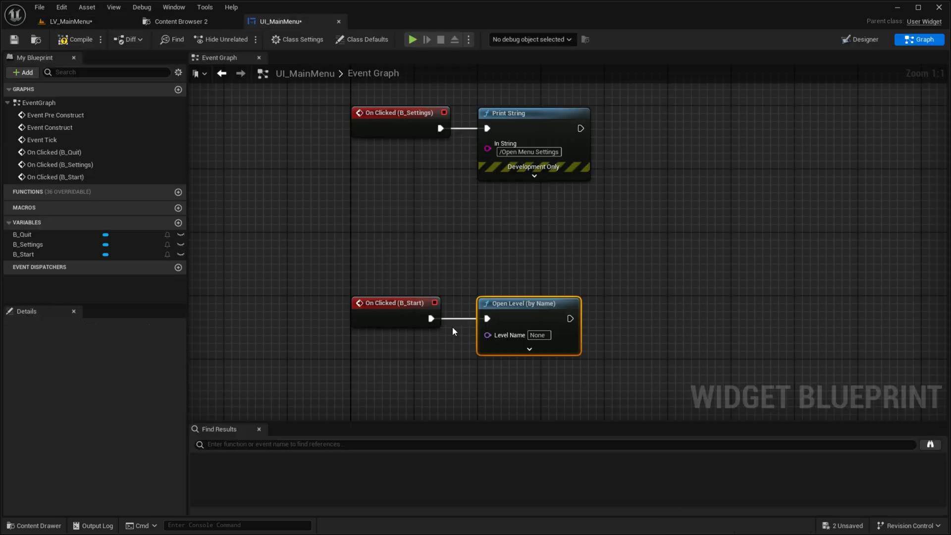
left_click(542, 335)
type("LV_Dev")
key("Return")
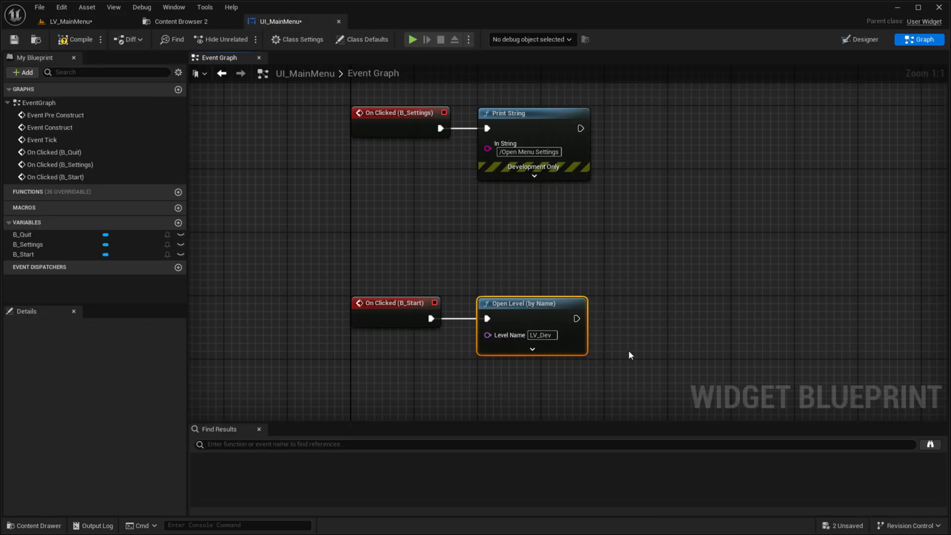
left_click(60, 42)
left_click_drag(409, 265, 416, 356)
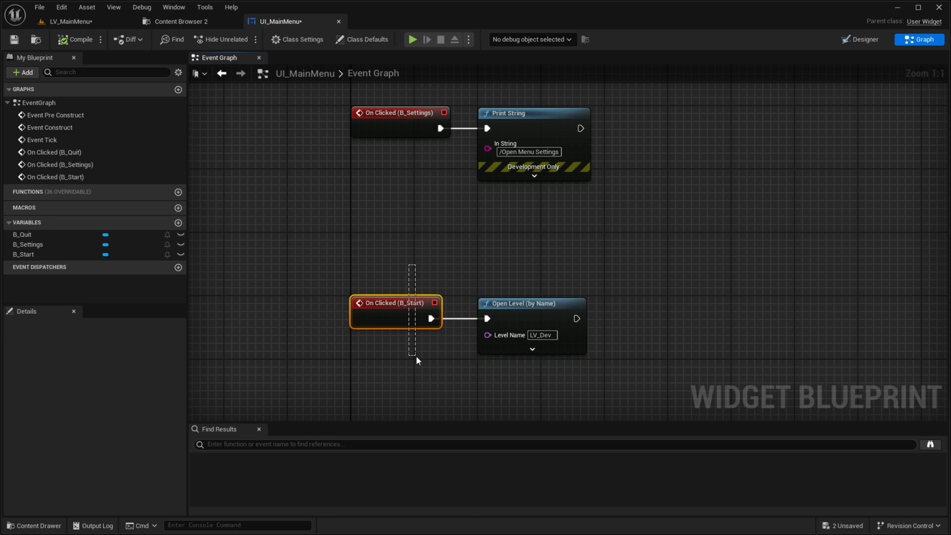
left_click_drag(534, 256, 561, 350)
left_click(848, 40)
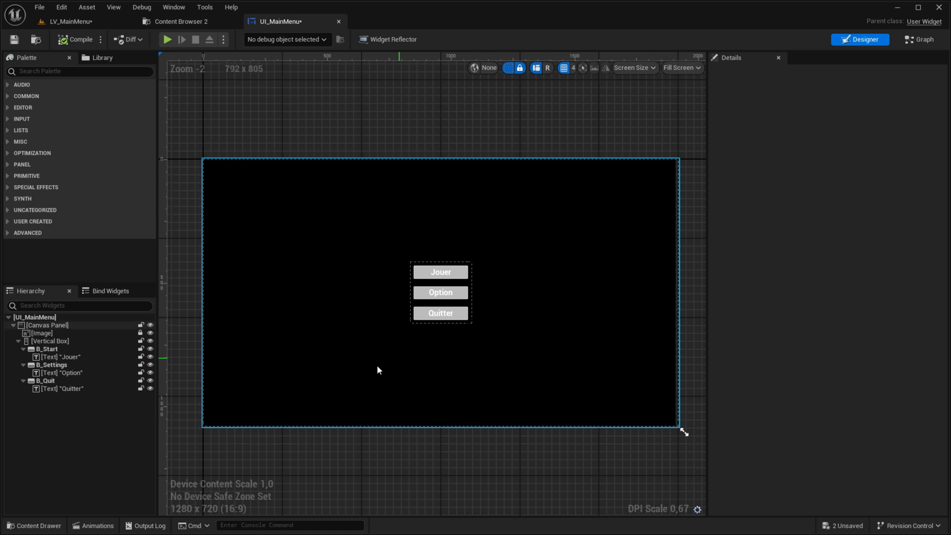
left_click(339, 374)
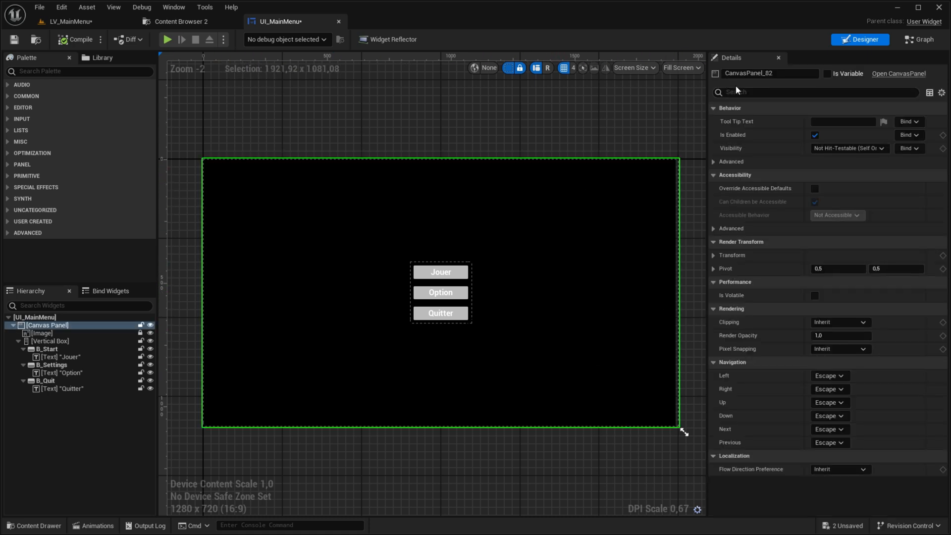
left_click(456, 141)
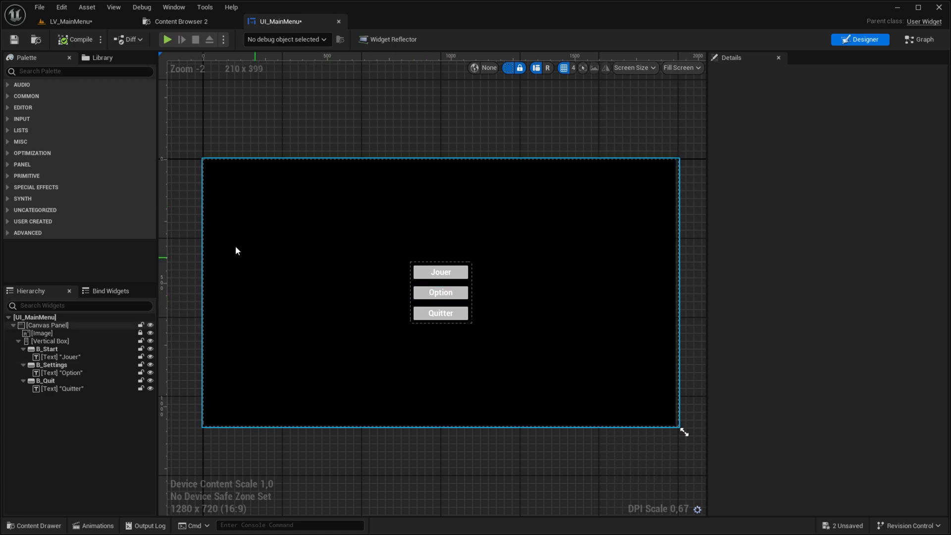
left_click(182, 22)
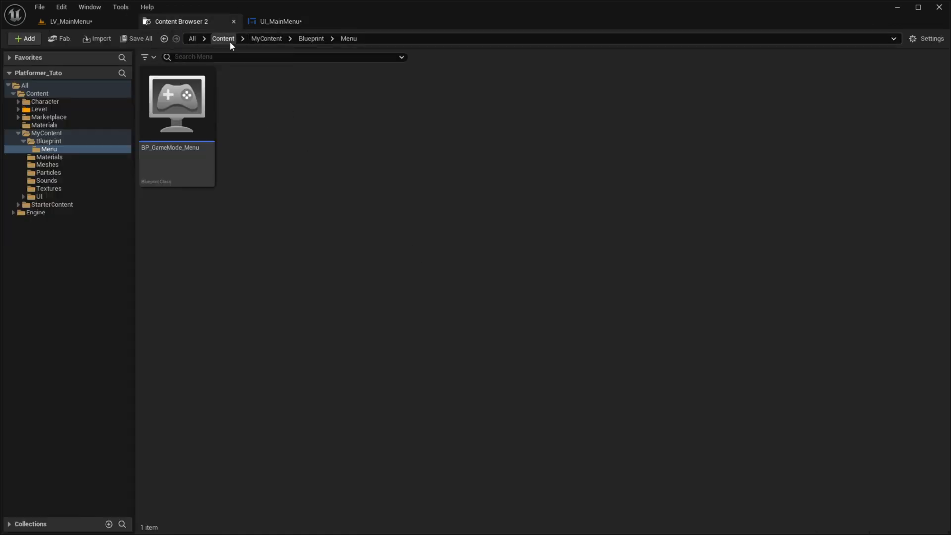
left_click(223, 39)
left_click(249, 22)
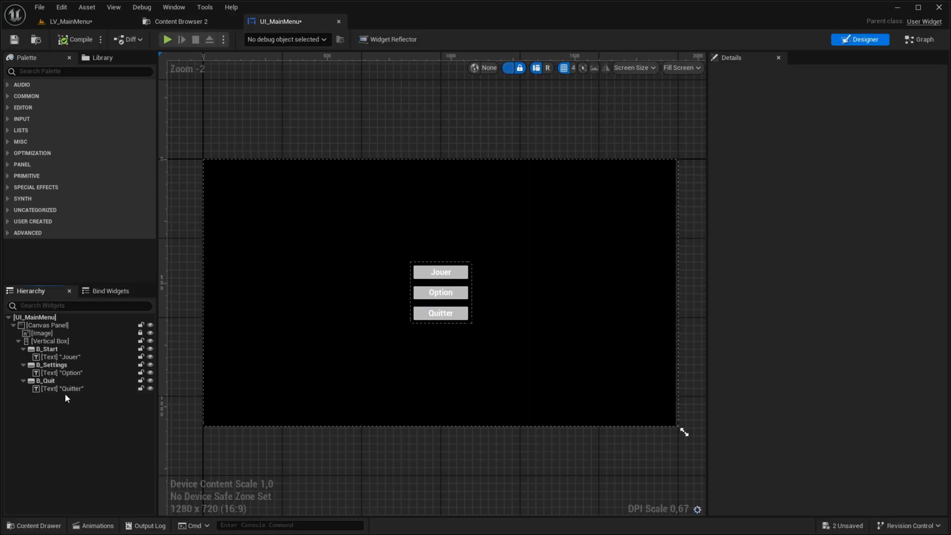
left_click(68, 381)
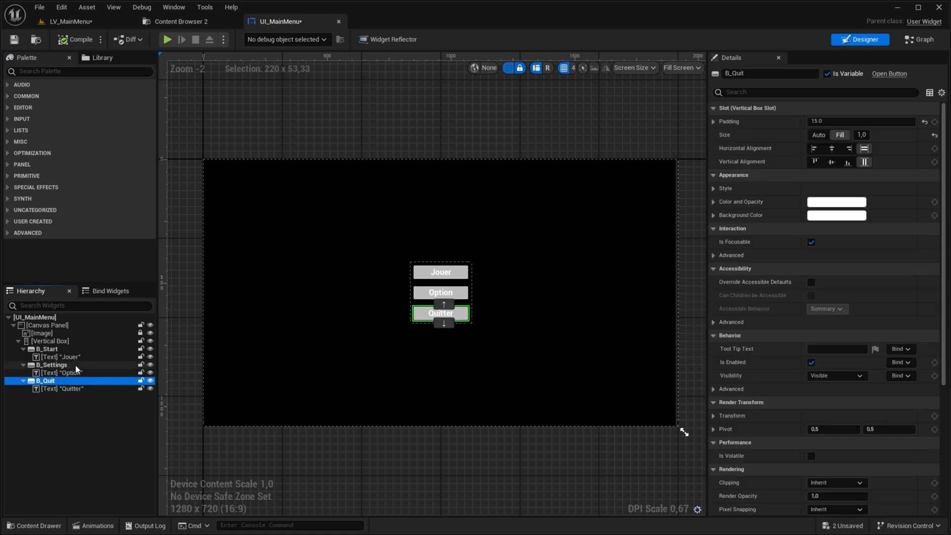
left_click(75, 366, "ctrl")
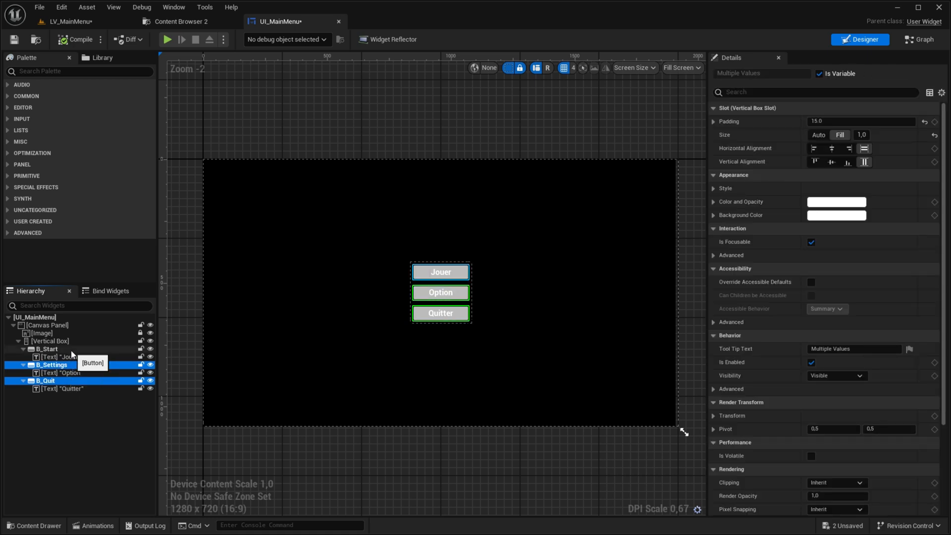
left_click(60, 407)
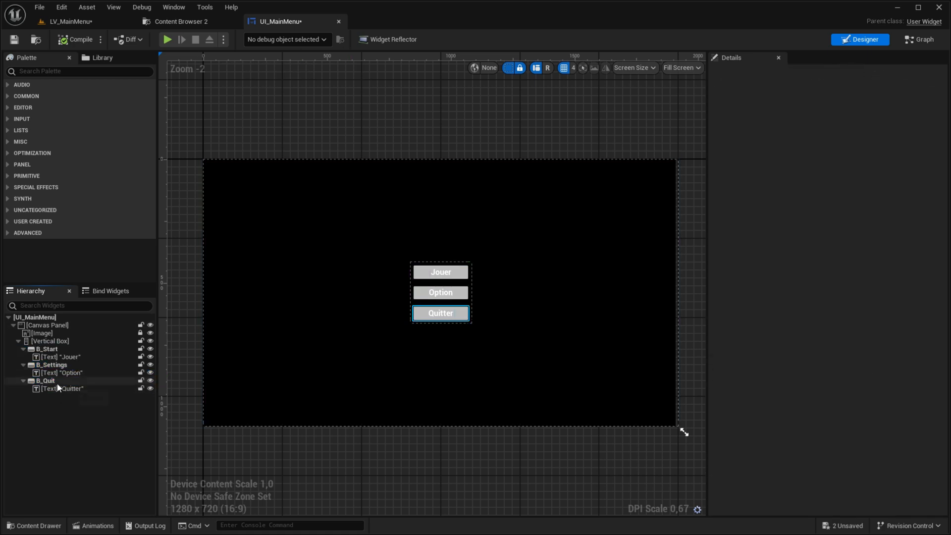
Step: Try adding an On Hovered event for the B_Quit button with a play node connected to it
left_click(58, 382)
scroll(777, 495, "down", 8)
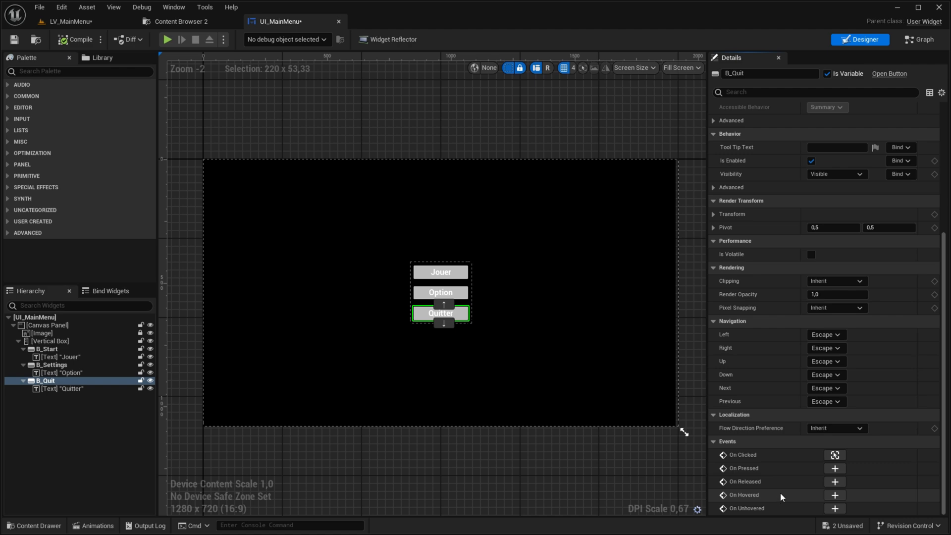
left_click(835, 495)
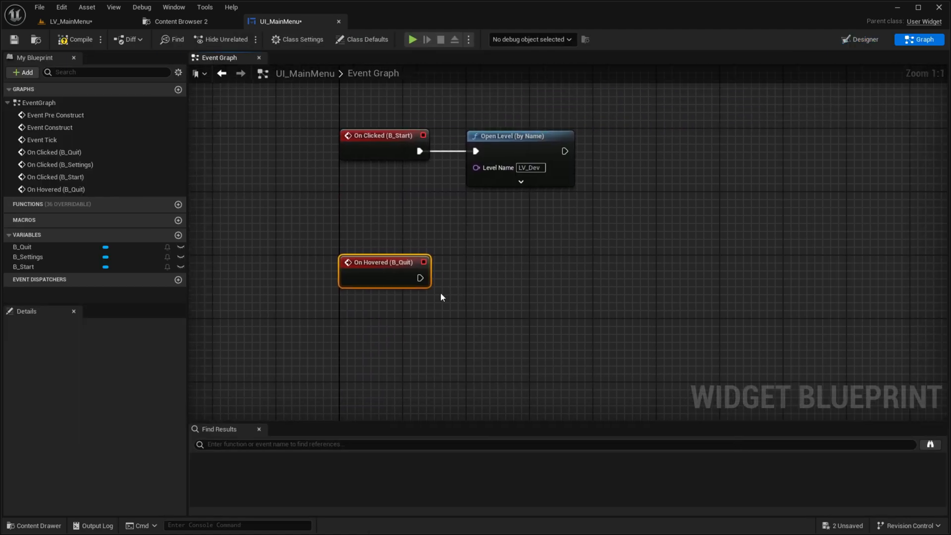
left_click_drag(423, 285, 471, 282)
type("play")
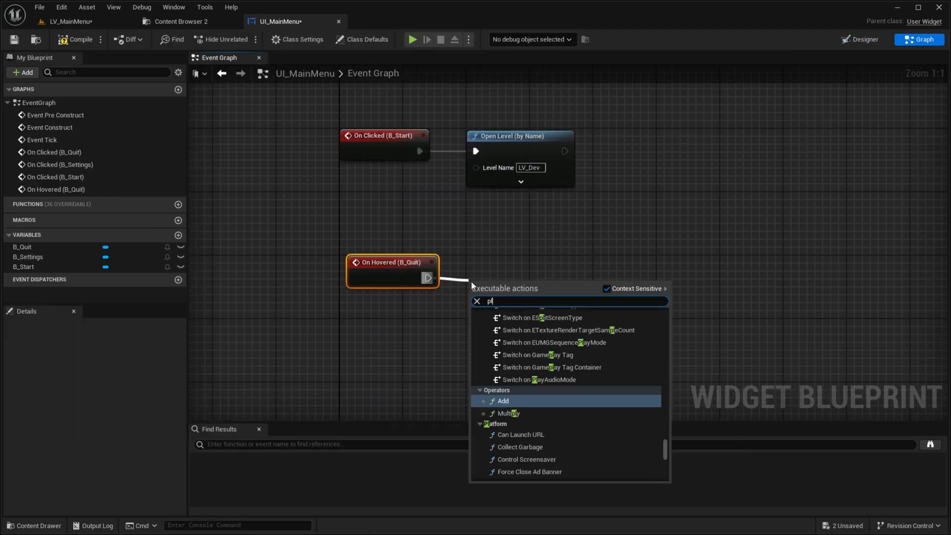
key("Return")
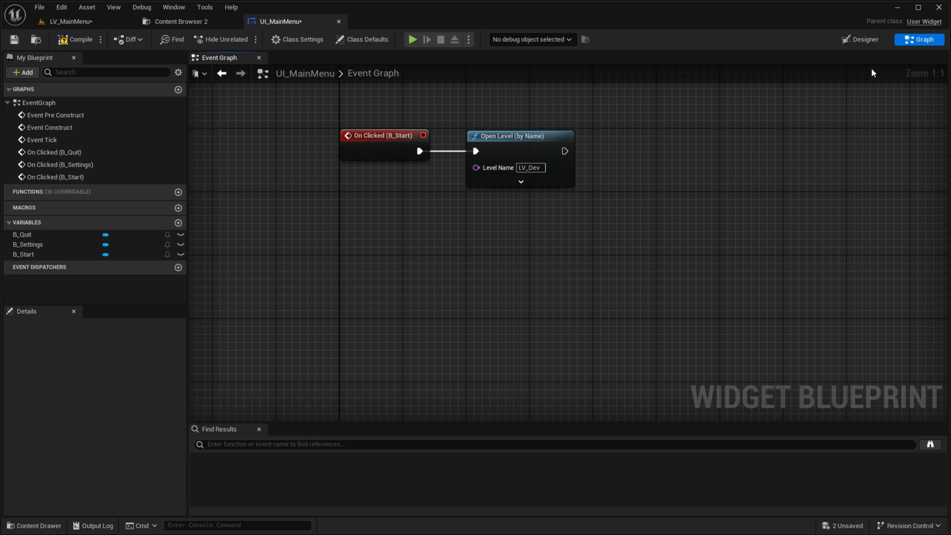
Step: In the widget layout, select B_Quit, B_Settings and B_Start together and filter their properties by "hover"
left_click(865, 42)
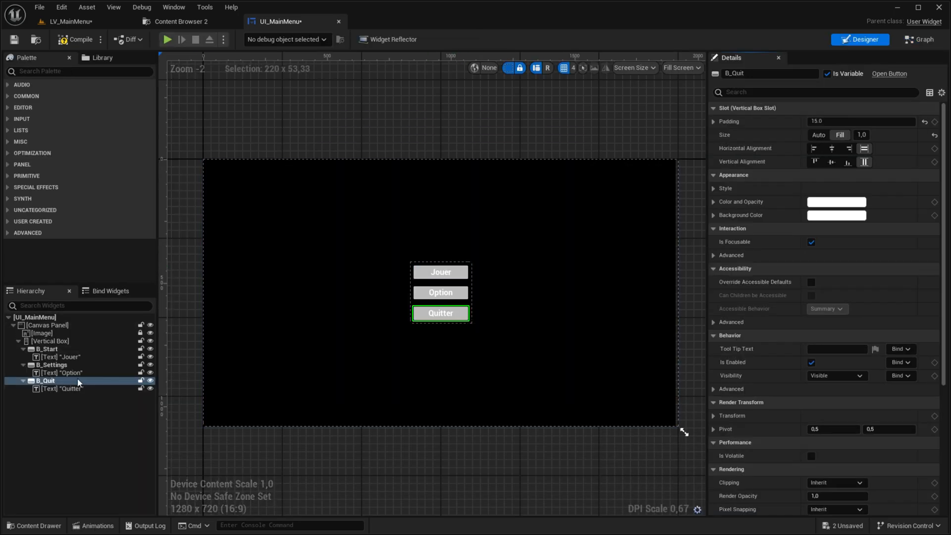
left_click(54, 365, "ctrl")
left_click(53, 349, "ctrl")
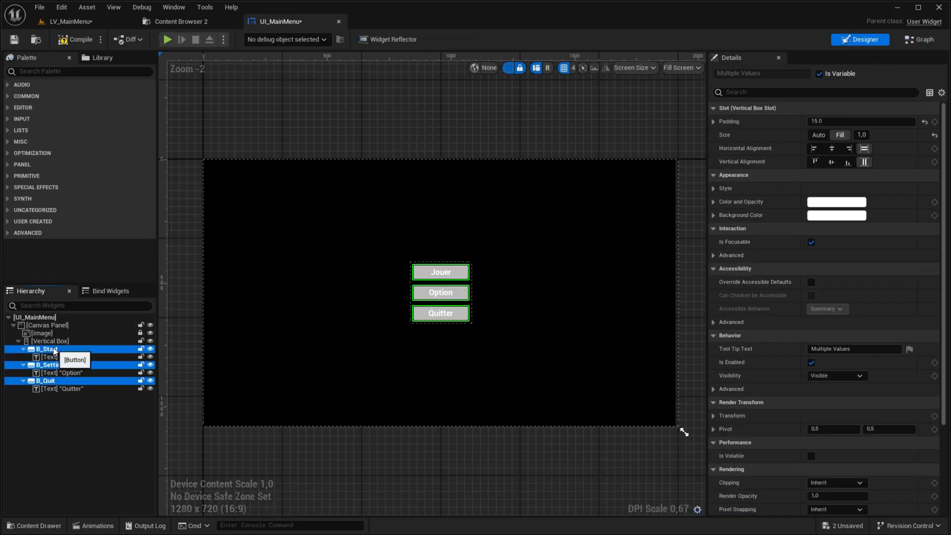
left_click(820, 92)
type("hov")
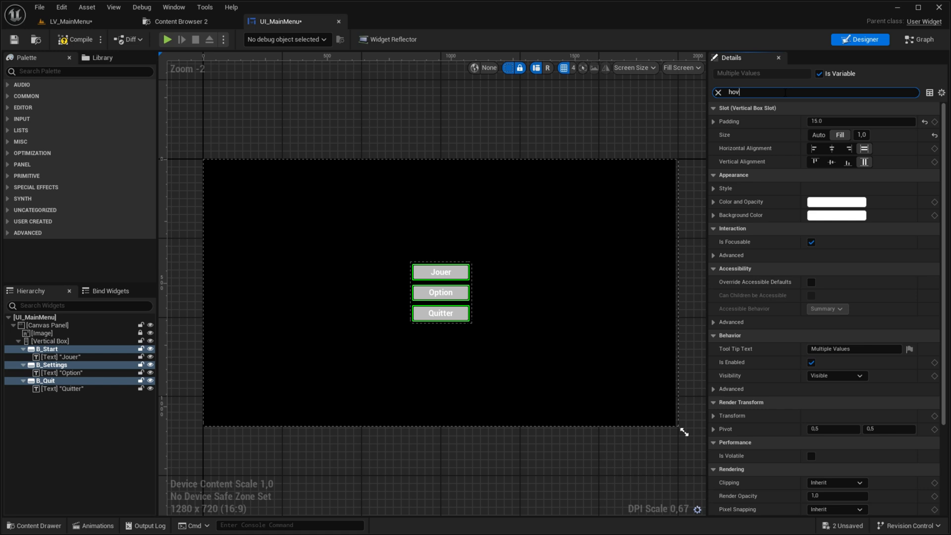
type("er")
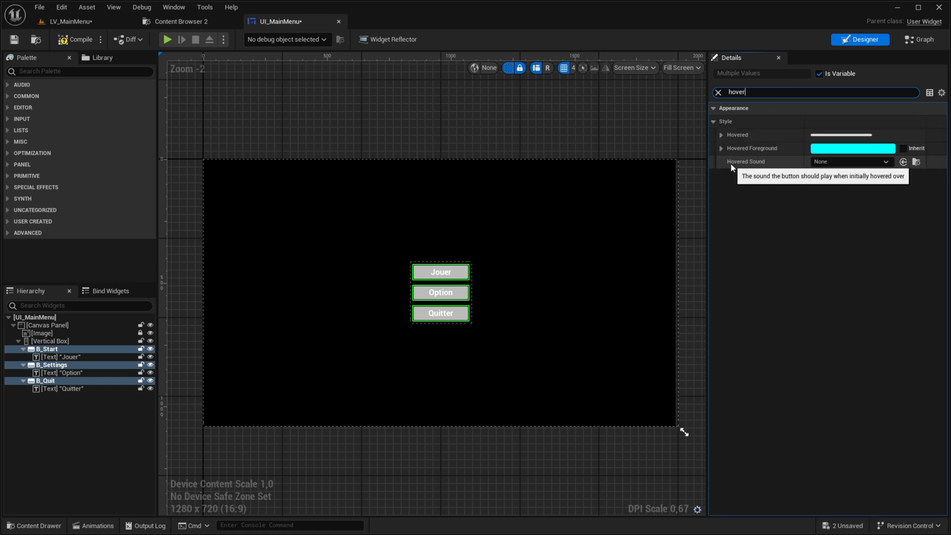
Step: Browse the click sounds and set the three buttons' Hovered Sound to Gizmo_Handle_Clicked
left_click(832, 163)
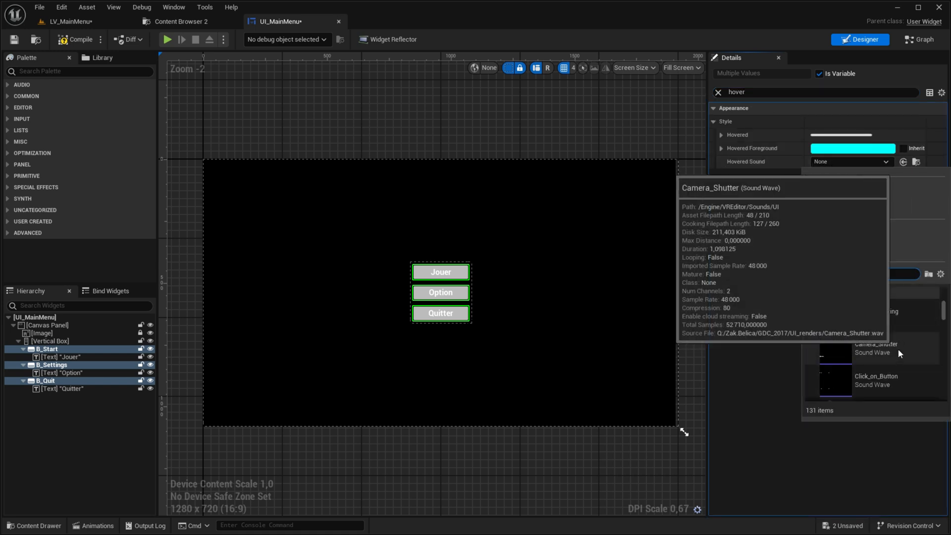
scroll(883, 348, "down", 4)
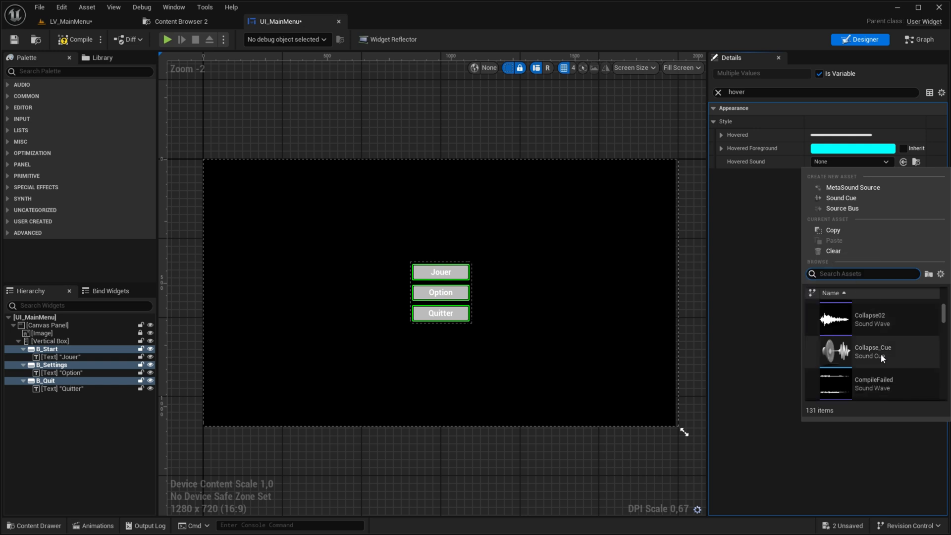
scroll(881, 356, "down", 3)
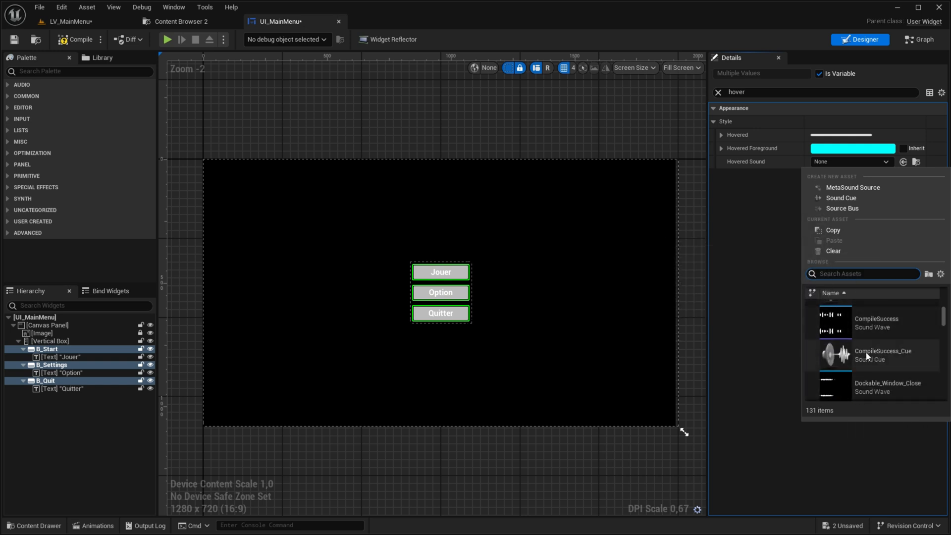
scroll(865, 352, "down", 3)
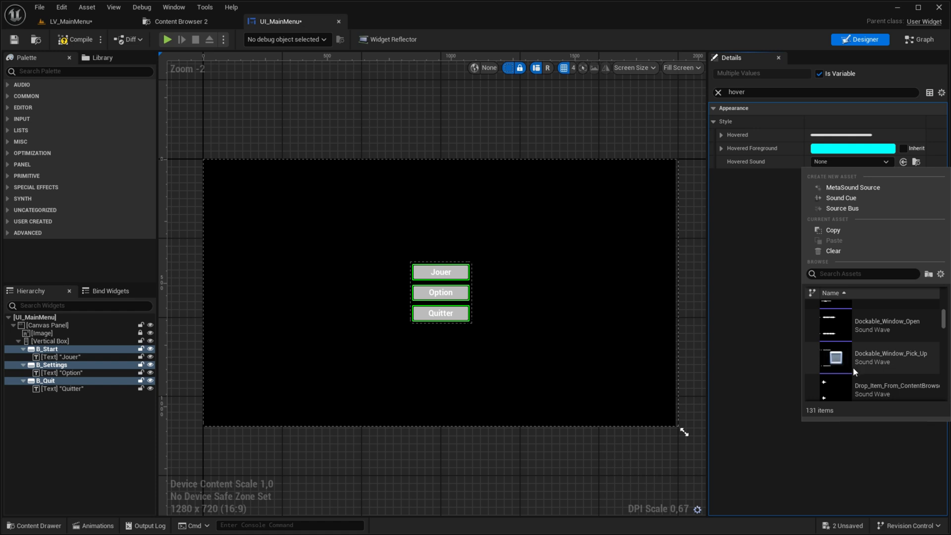
scroll(853, 367, "down", 5)
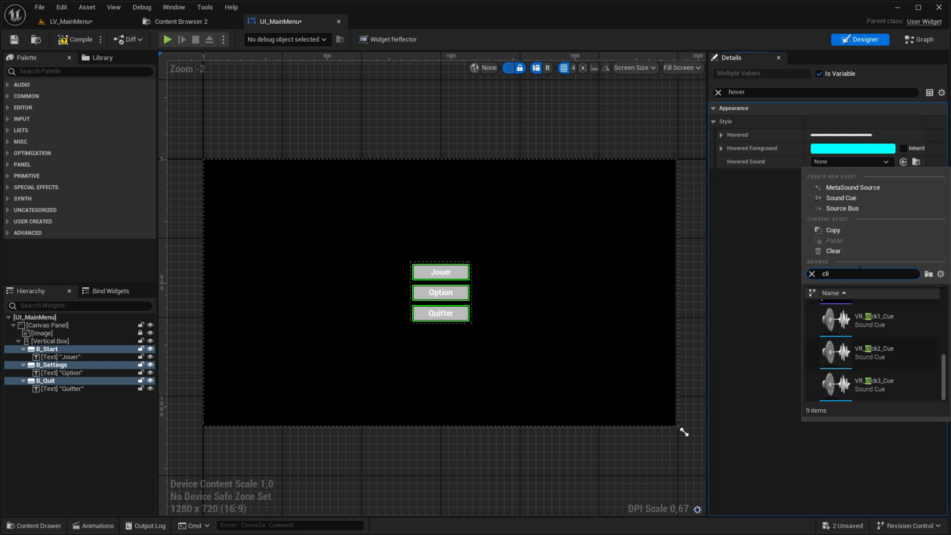
scroll(864, 329, "up", 2)
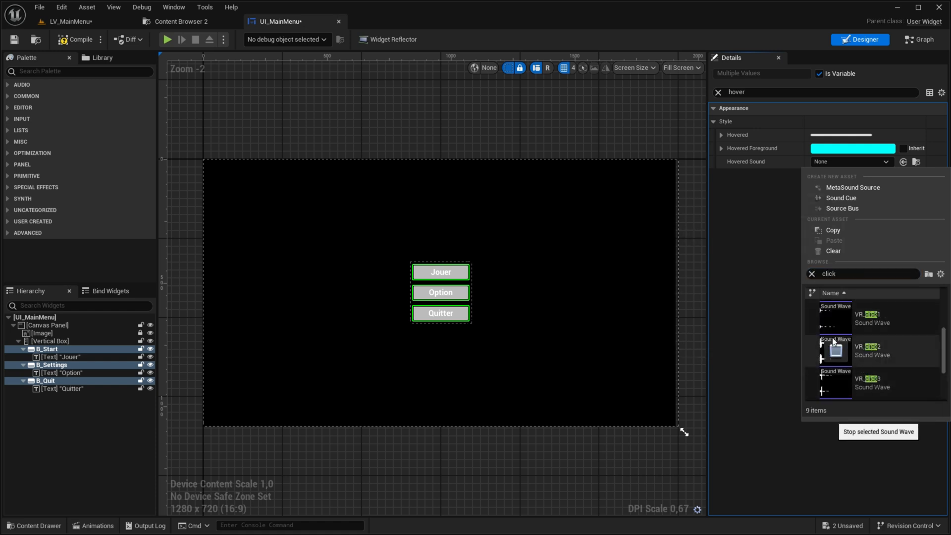
scroll(866, 352, "up", 1)
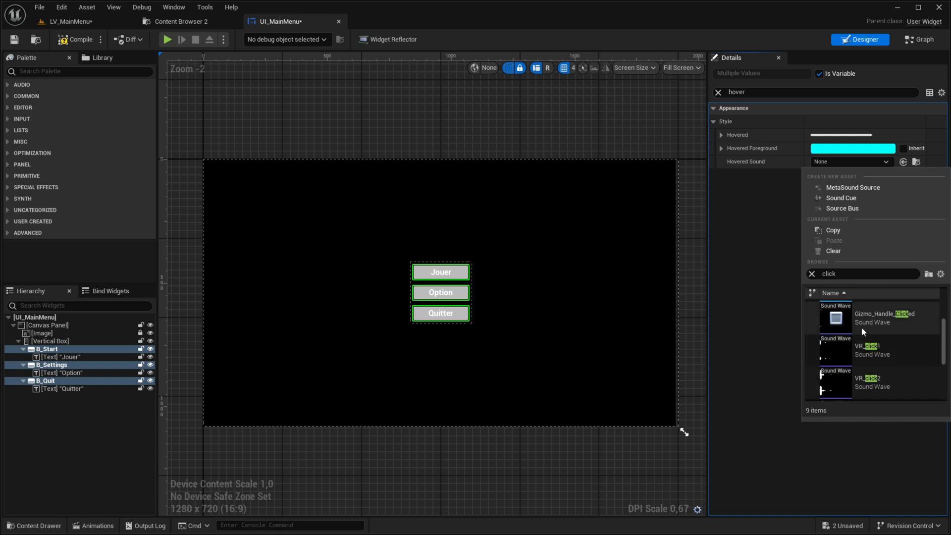
left_click(862, 328)
Step: Reopen the LV_MainMenu level from the Level folder, saving the changed LV_MainMenu and UI_MainMenu assets
left_click(108, 23)
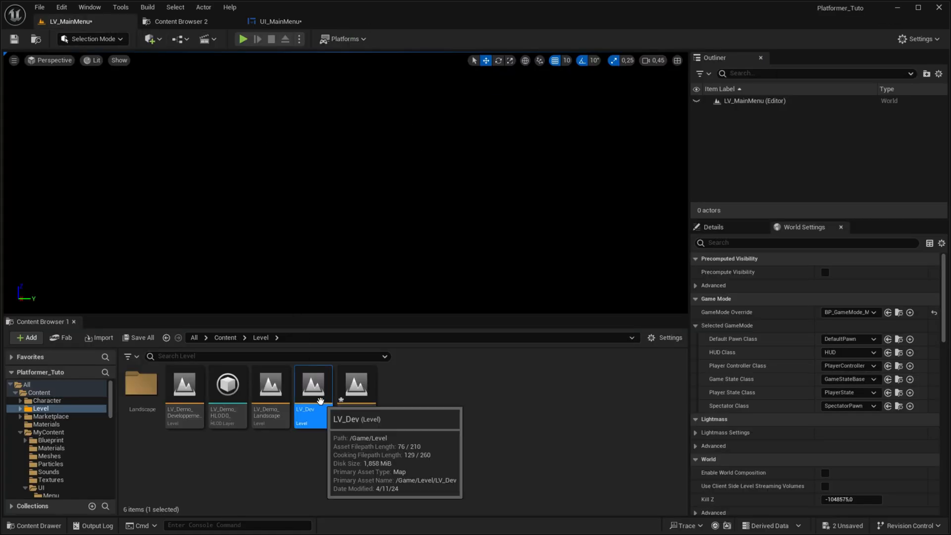
left_click(362, 389)
double_click(362, 390)
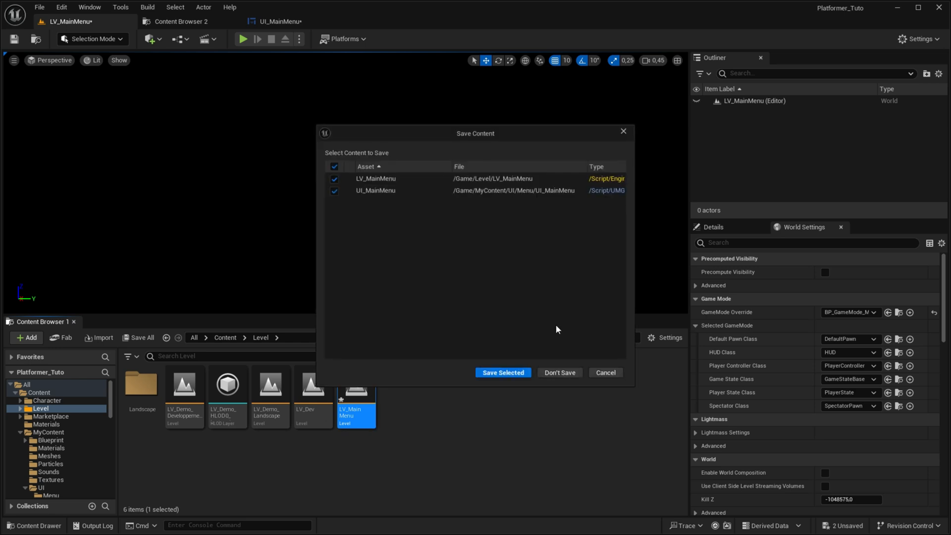
left_click(515, 374)
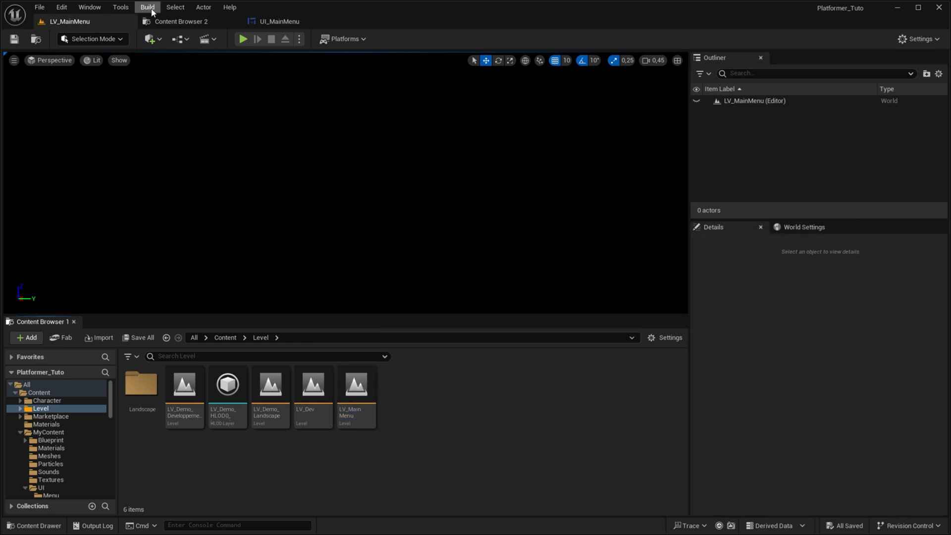
Step: Open the level blueprint of LV_MainMenu and delete the unused Event Tick node from its event graph
left_click(188, 40)
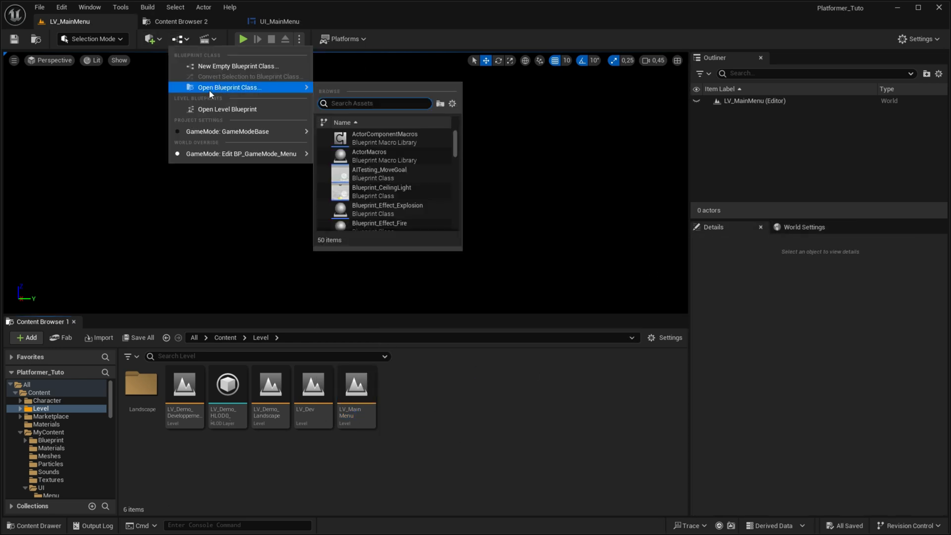
left_click(240, 110)
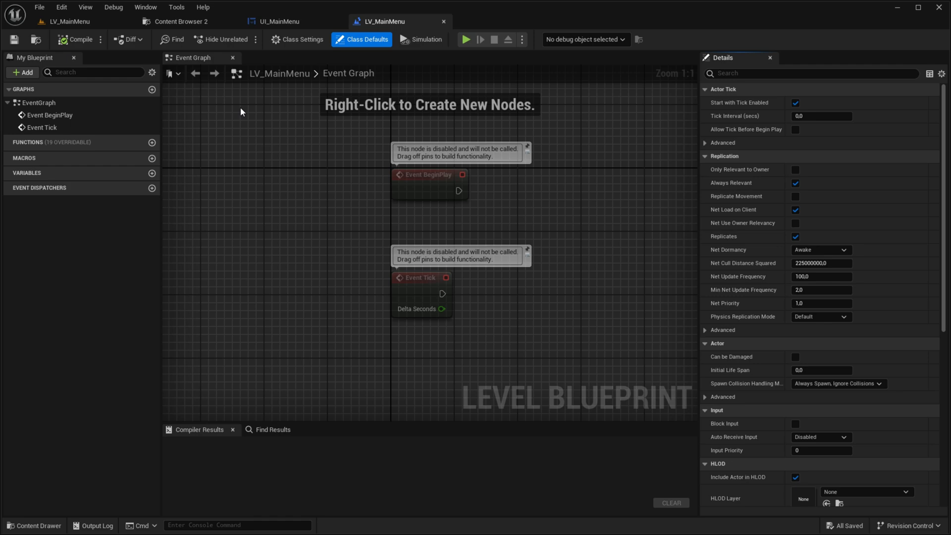
left_click(421, 292)
right_click_drag(477, 262, 306, 250)
Step: Add a Create Widget node connected to the execution output of Event BeginPlay
left_click_drag(303, 240, 376, 246)
type("create widget")
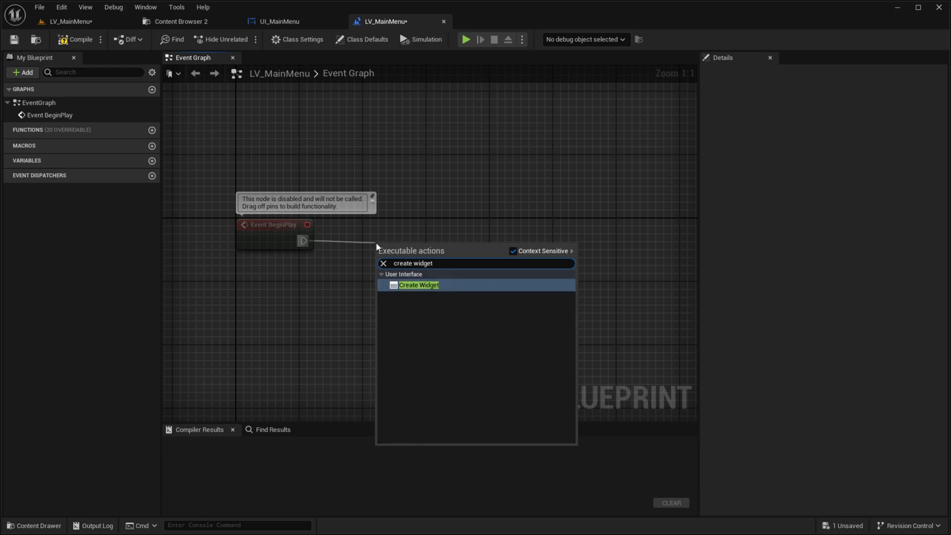
key("Return")
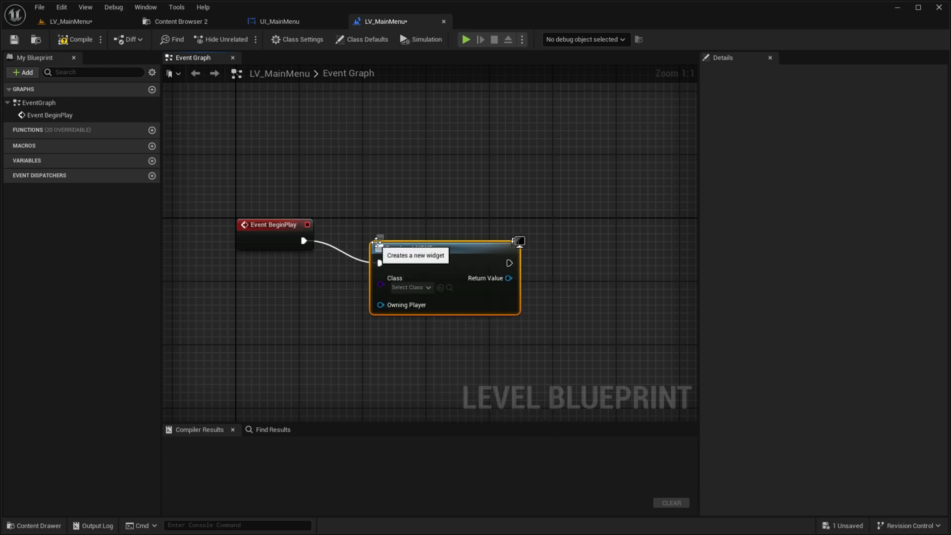
Step: Add an Add to Viewport node from the Create Widget node's Return Value and straighten the connections between the nodes
left_click_drag(509, 256, 572, 251)
type("add to v")
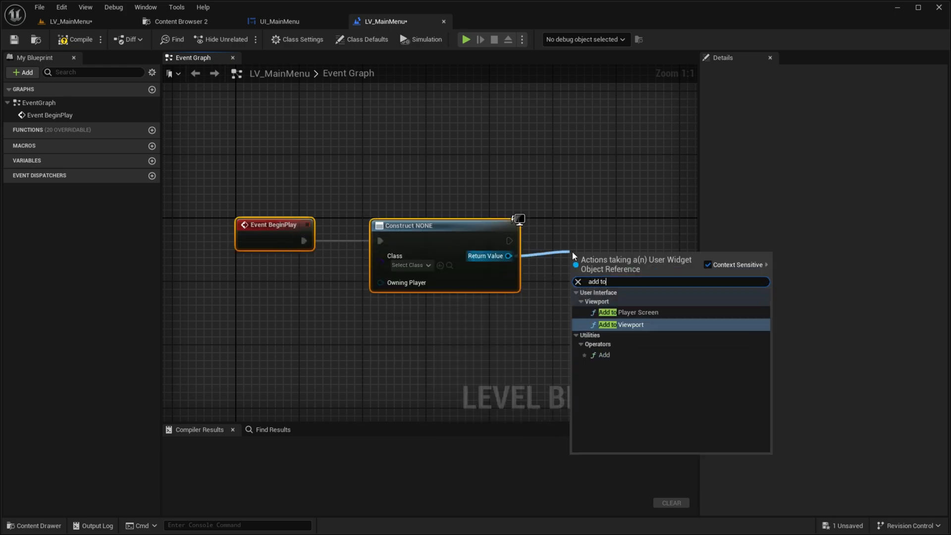
key("Return")
left_click_drag(439, 141, 453, 321, "shift")
key("q")
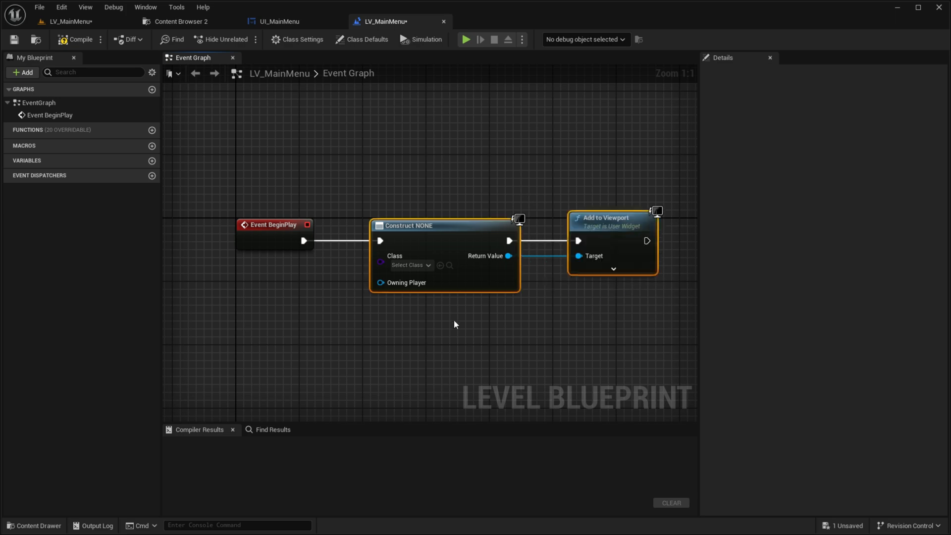
left_click(453, 320)
Step: Set the Create Widget node's Class to UI_MainMenu and compile the level blueprint
left_click(426, 266)
type("Menu")
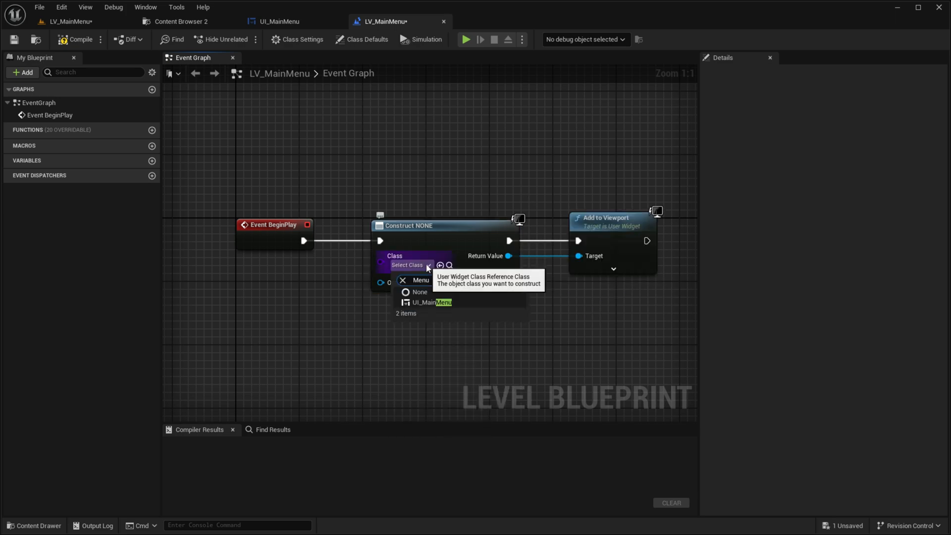
key("Return")
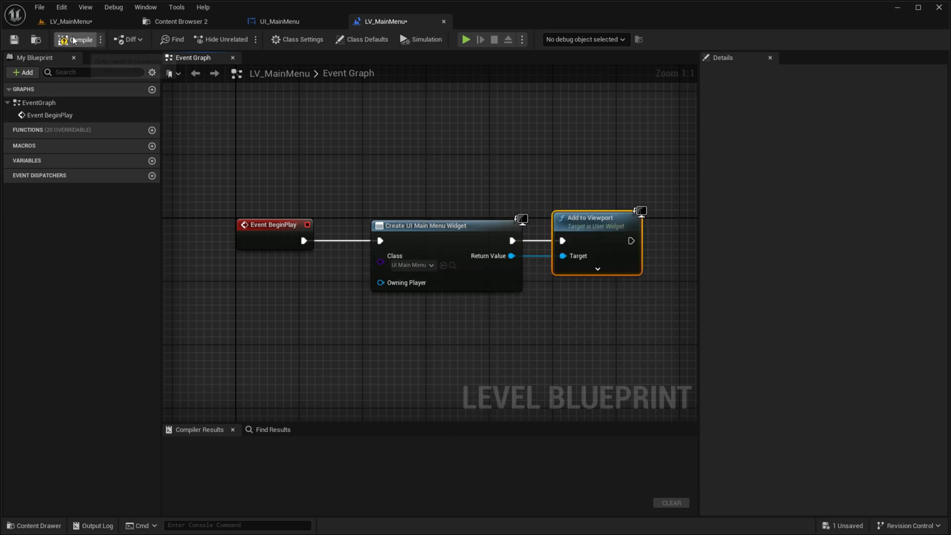
Step: Play the LV_MainMenu level in full screen to check the menu's display and mouse behaviour, and end the test
left_click(128, 23)
key("alt+p")
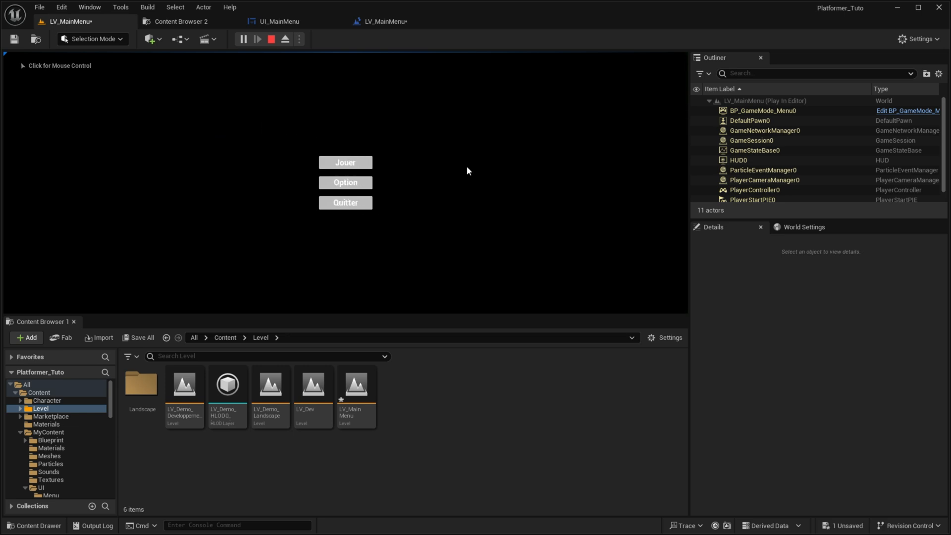
key("F11")
left_click(338, 196)
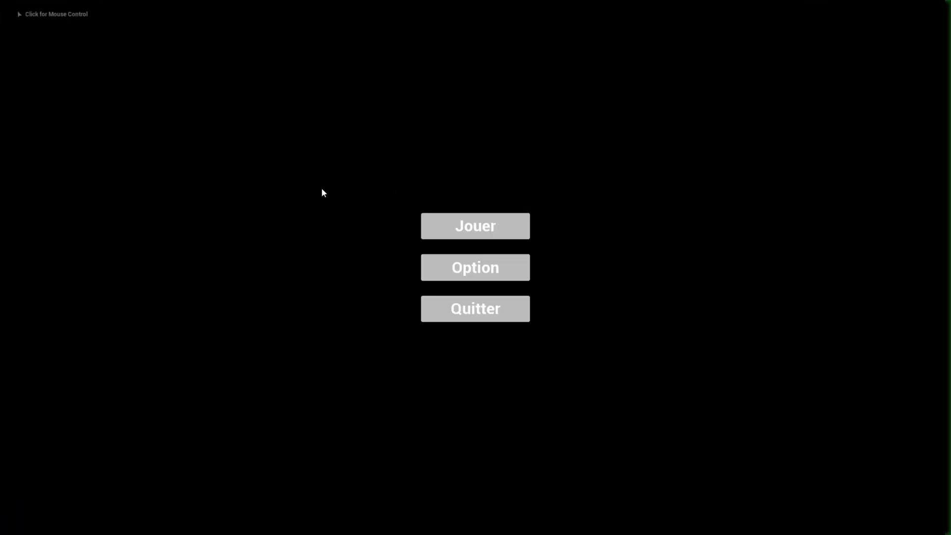
key("Escape")
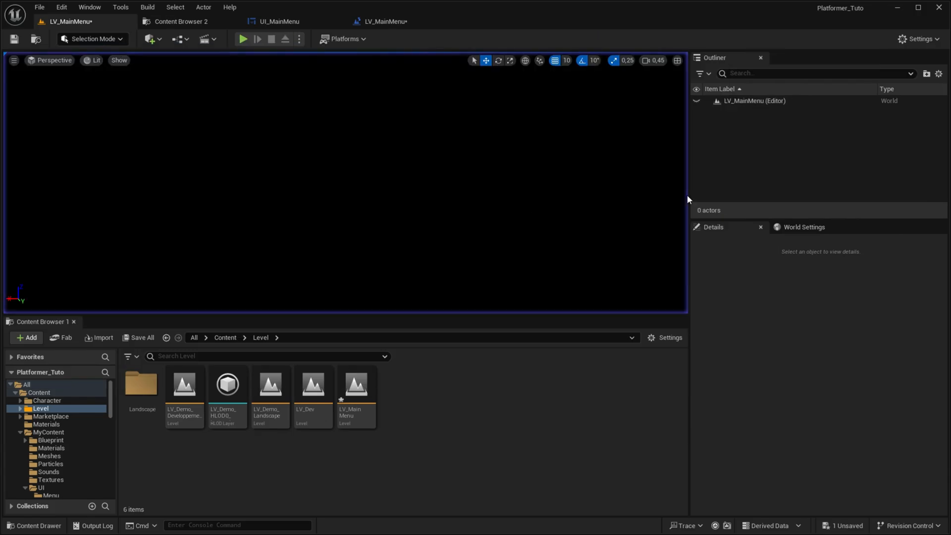
Step: Return to the LV_MainMenu level blueprint and add a Get Player Controller node below the Add to Viewport node
left_click(292, 21)
left_click(386, 22)
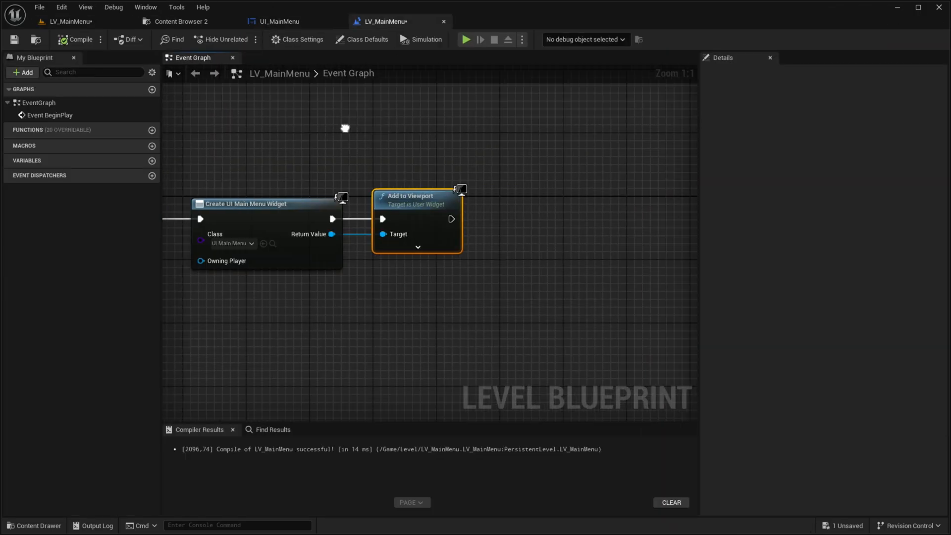
right_click(404, 301)
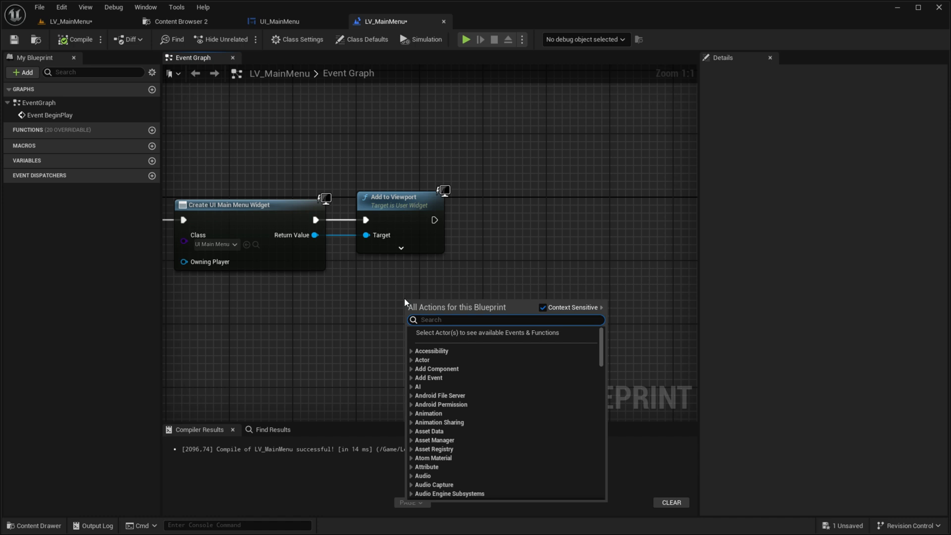
type("get pla")
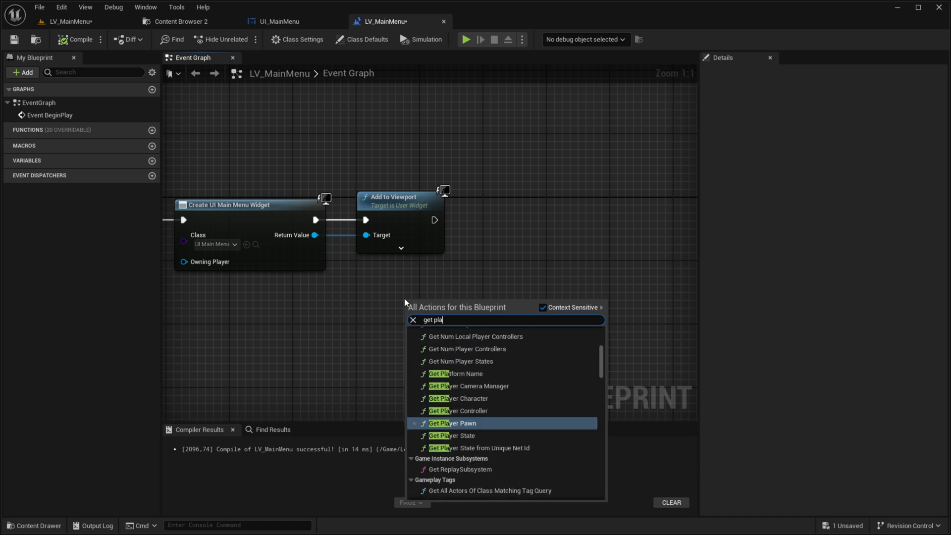
type("yer controller")
key("Return")
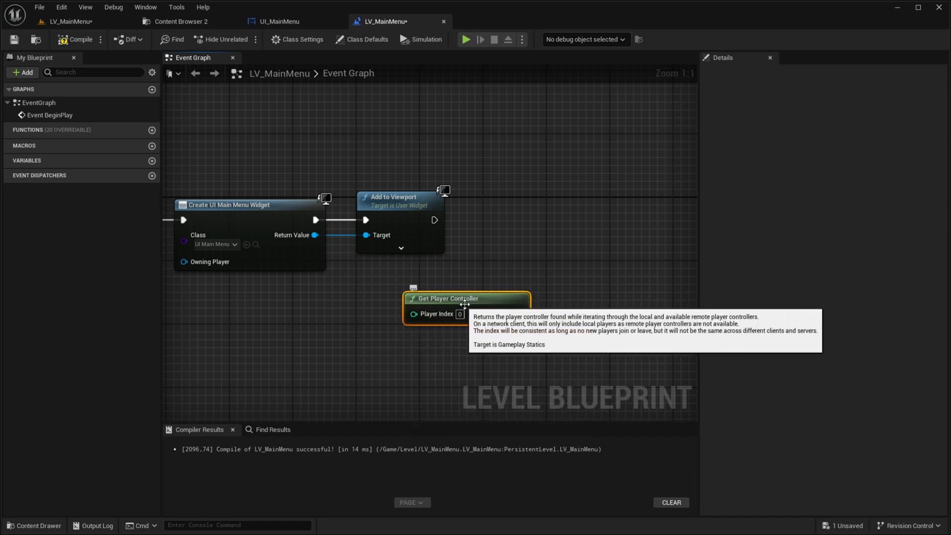
Step: Add a Set Show Mouse Cursor node from the player controller's Return Value, connect it after Add to Viewport and align the nodes
left_click_drag(471, 289, 522, 276)
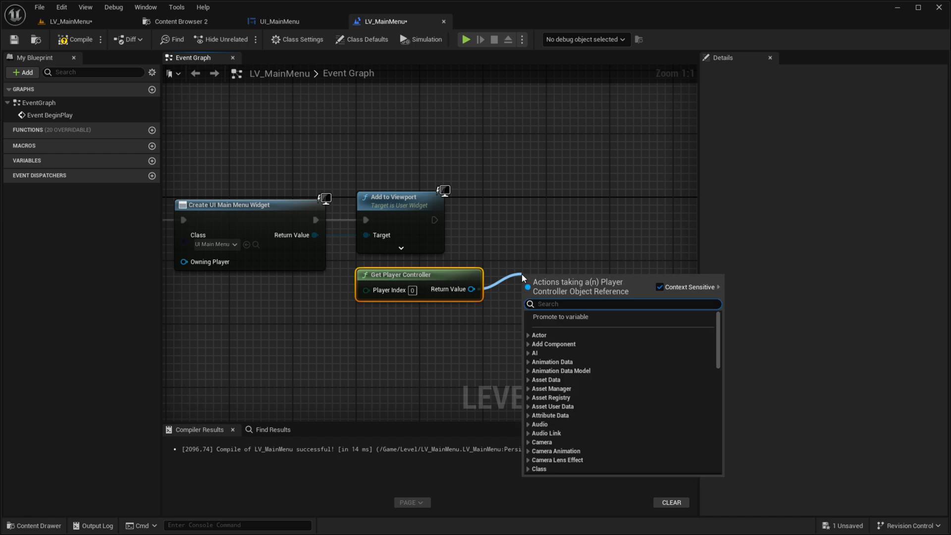
type("set show")
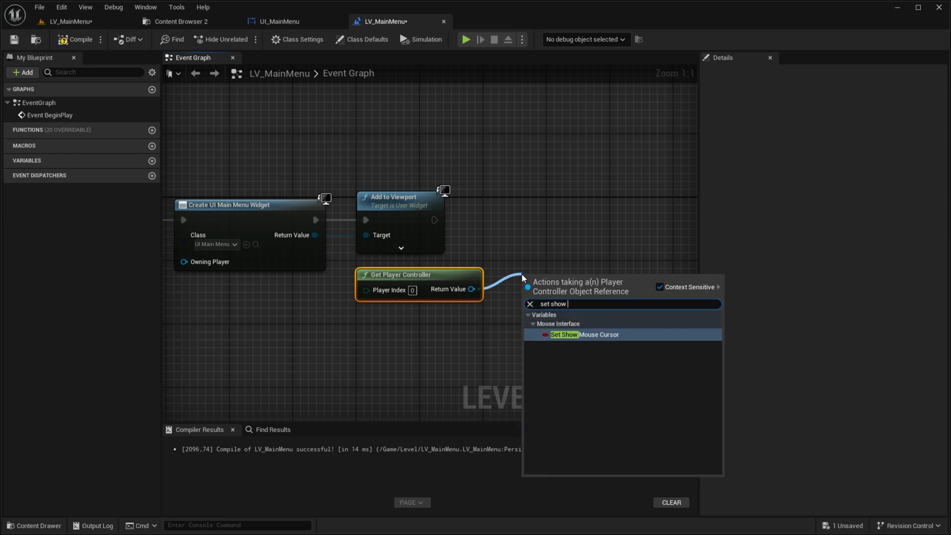
key("Return")
left_click_drag(522, 273, 517, 214)
left_click_drag(434, 219, 531, 214)
left_click(403, 229, "ctrl")
key("q")
left_click(506, 127)
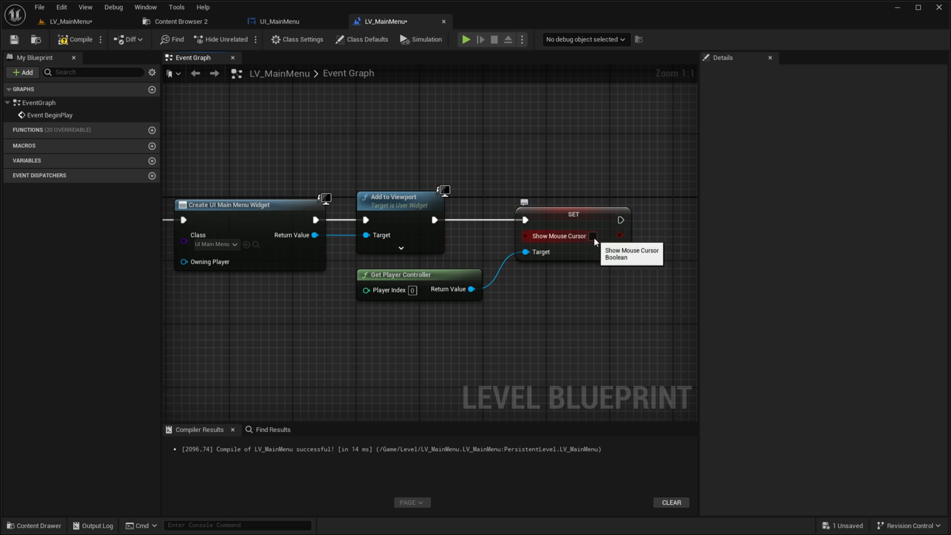
Step: Enable Show Mouse Cursor on the Set node and check the complete Event BeginPlay chain
left_click(593, 236)
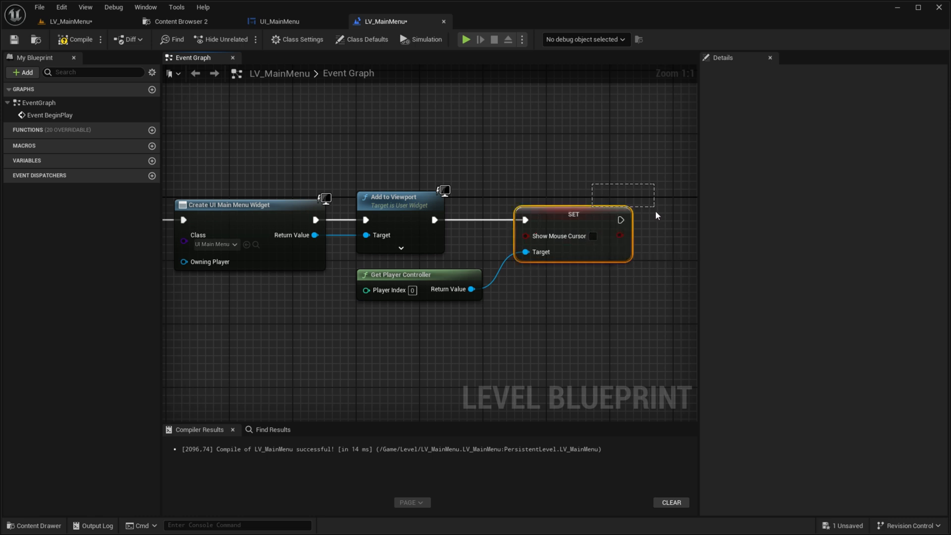
left_click(566, 292)
right_click_drag(427, 266, 639, 281)
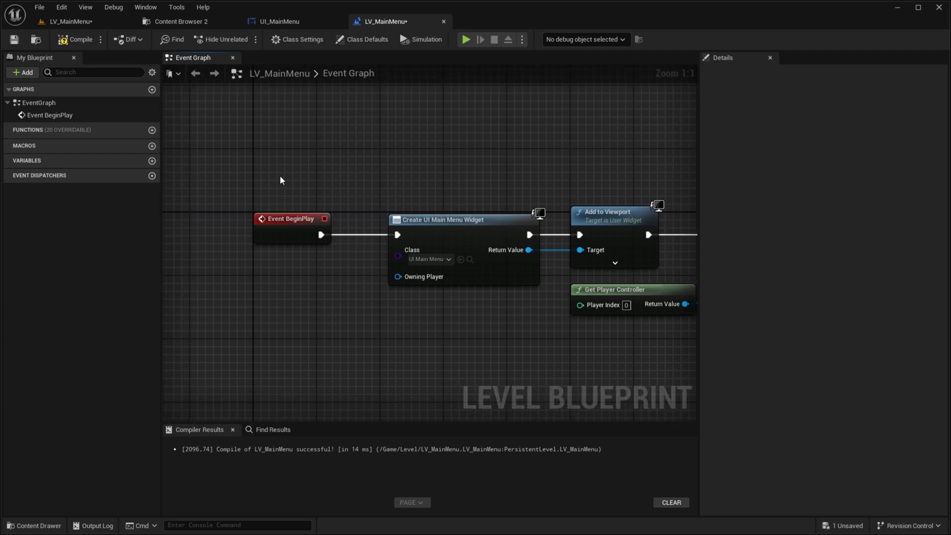
right_click_drag(609, 167, 322, 143)
left_click_drag(479, 115, 538, 278)
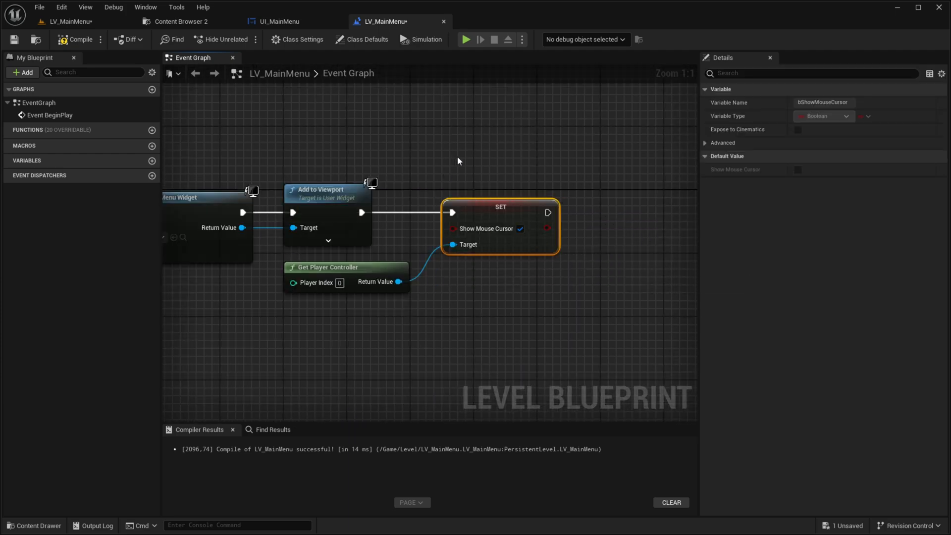
left_click(520, 228)
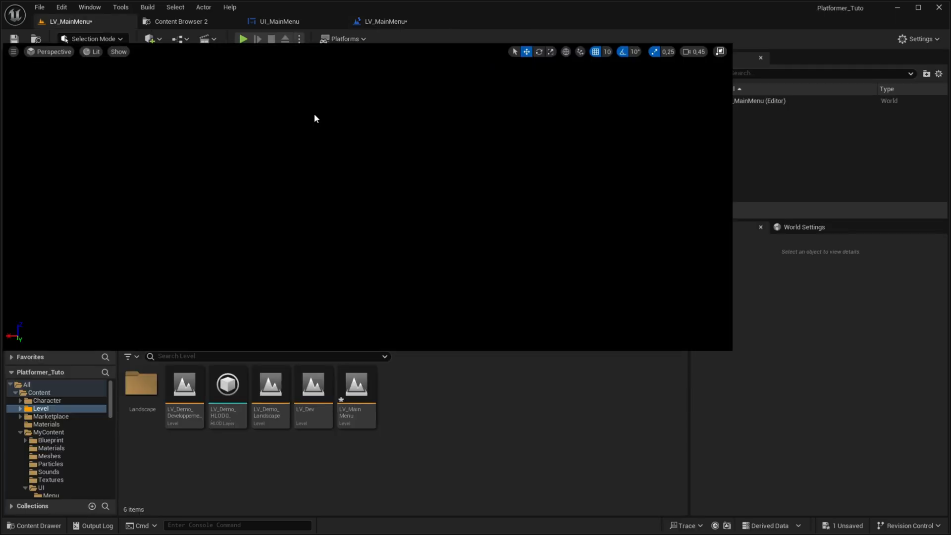
Step: Play the menu level in full screen and test the Option and Quitter buttons
key("alt+p")
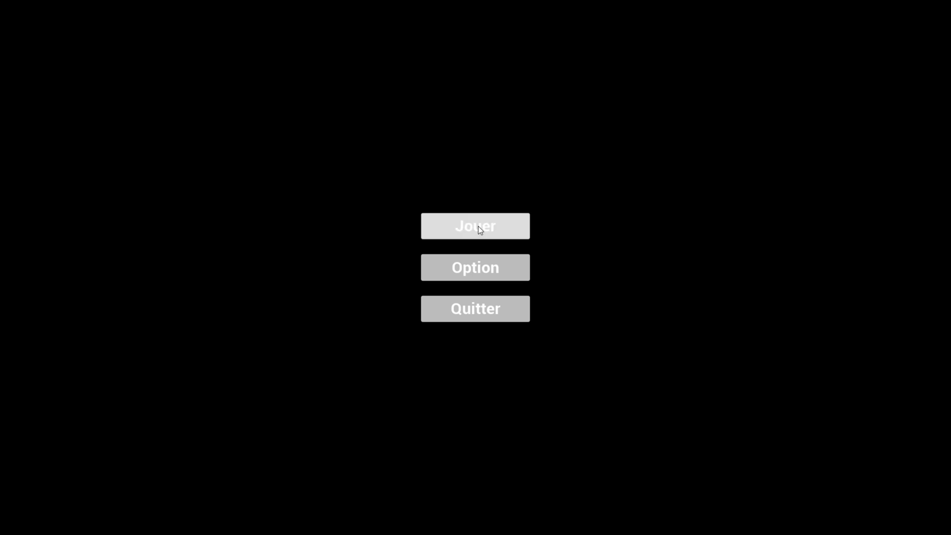
left_click(487, 266)
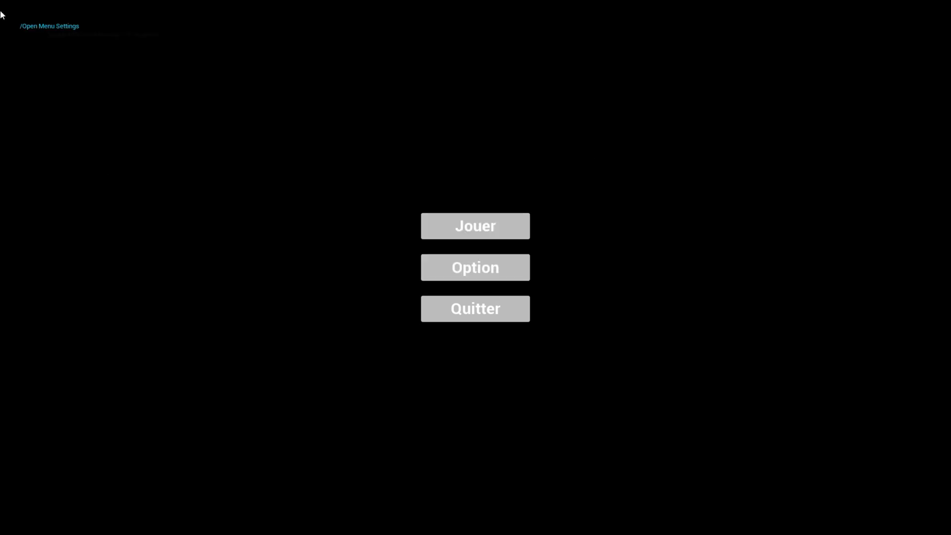
left_click(478, 303)
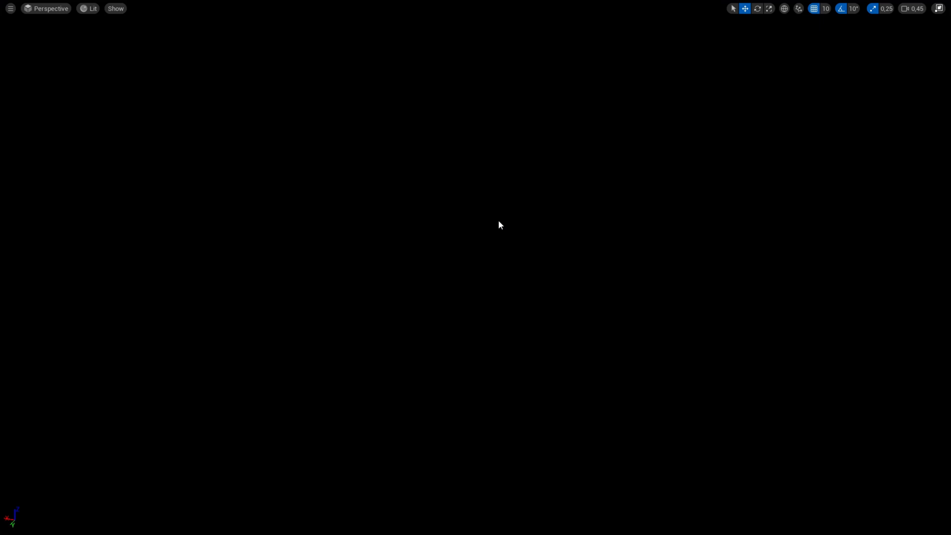
Step: Play the menu level again, start the game with Jouer and move the character around the loaded level
key("F11")
key("F11")
key("alt+p")
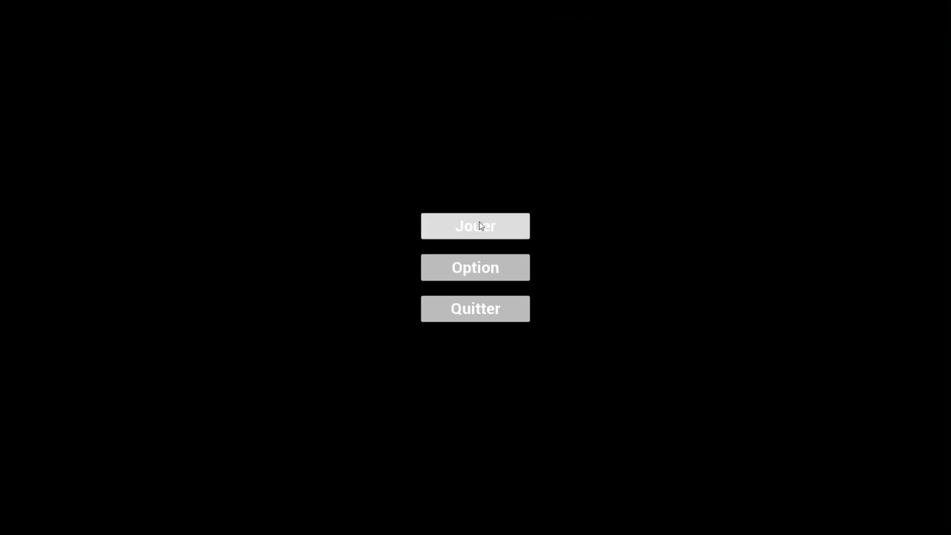
left_click(479, 222)
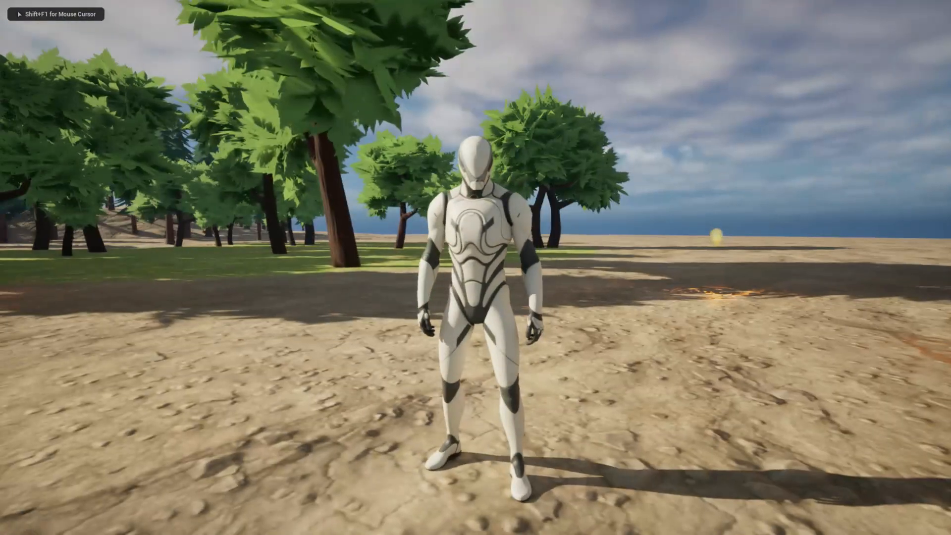
key("d")
key("s")
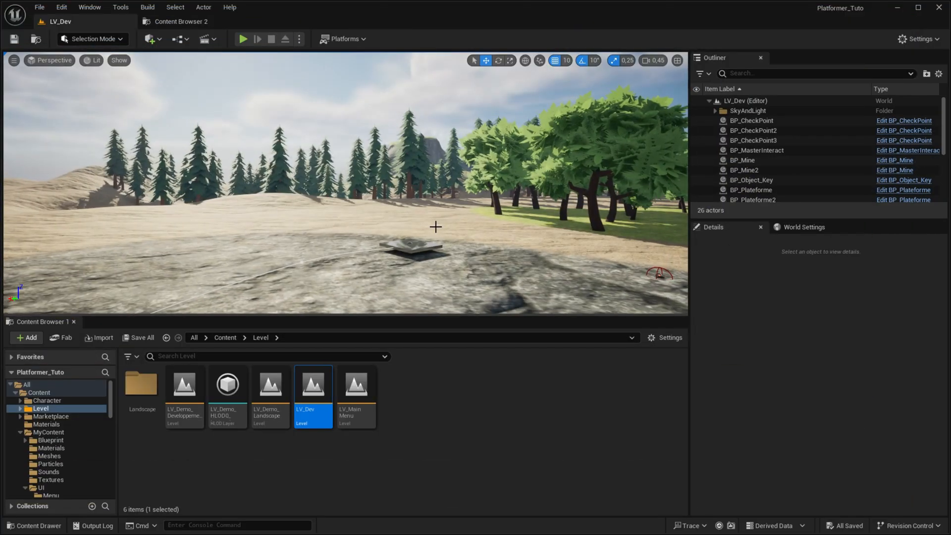